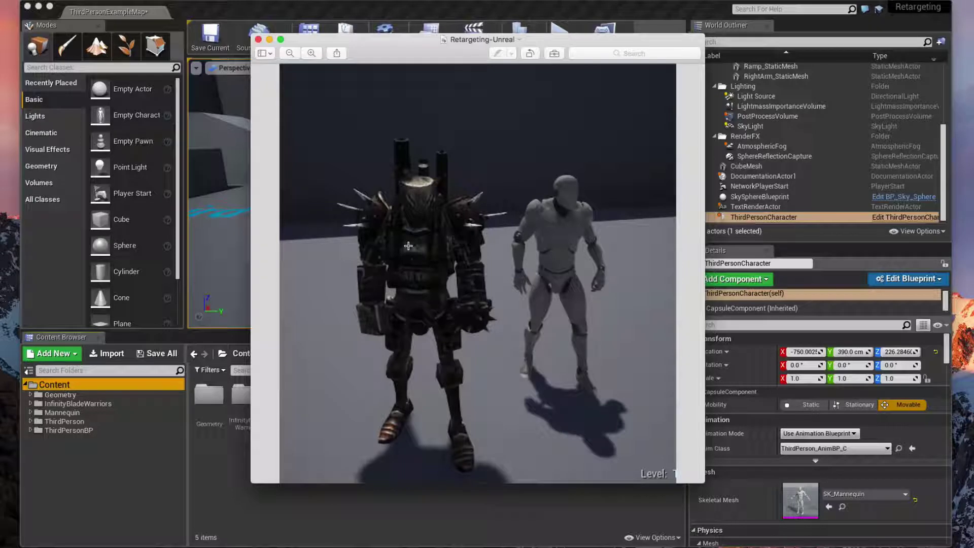
Close the warrior-beside-mannequin reference image to return to the ThirdPersonExampleMap level editor
{"action": "left_click", "coordinate": [258, 40]}
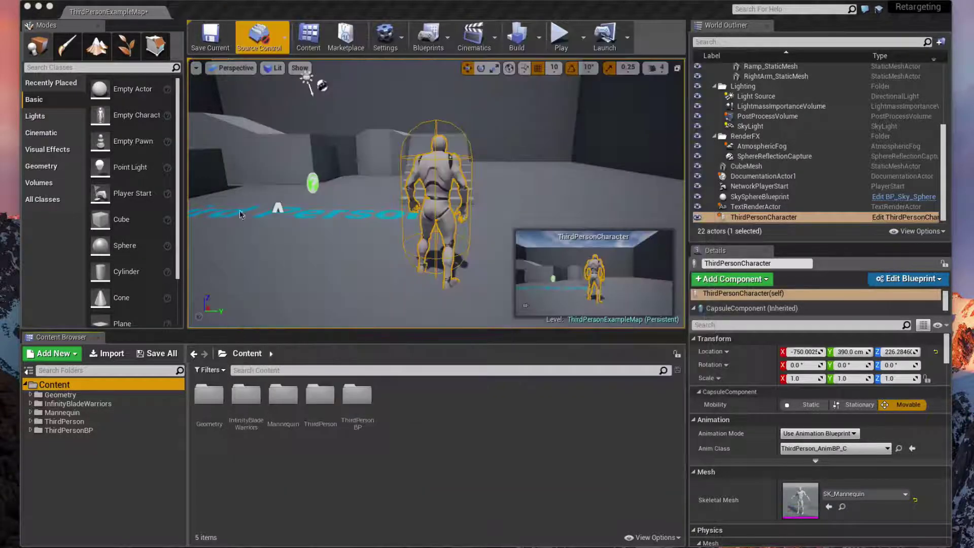
Browse the Content Browser to InfinityBladeWarriors > Character > CompleteCharacters to list the SK_CharM meshes
{"action": "left_click", "coordinate": [119, 409]}
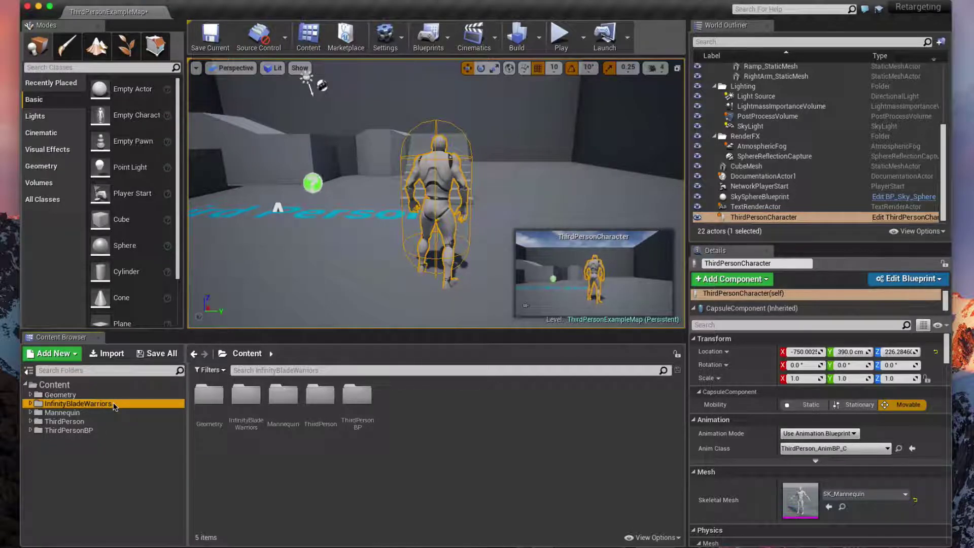
{"action": "left_click", "coordinate": [31, 403]}
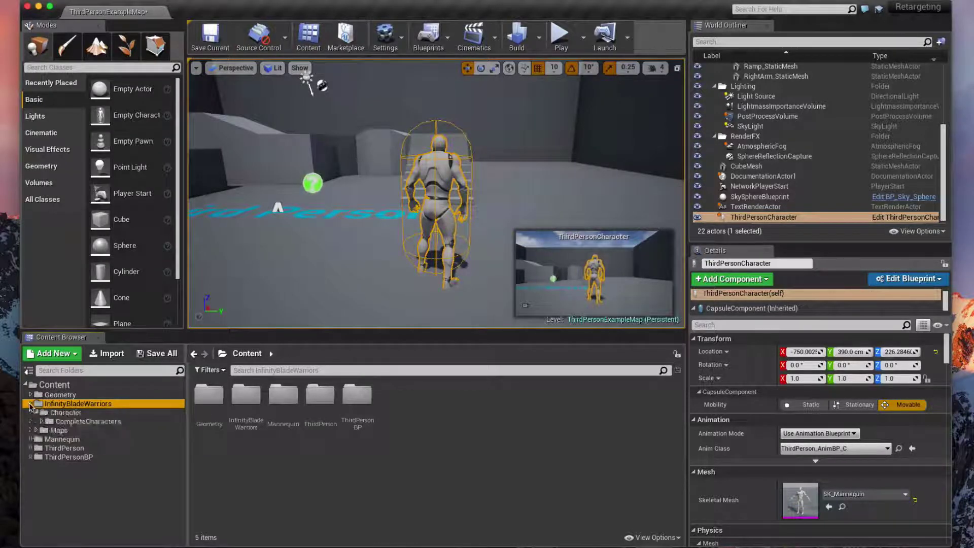
{"action": "left_click", "coordinate": [86, 422]}
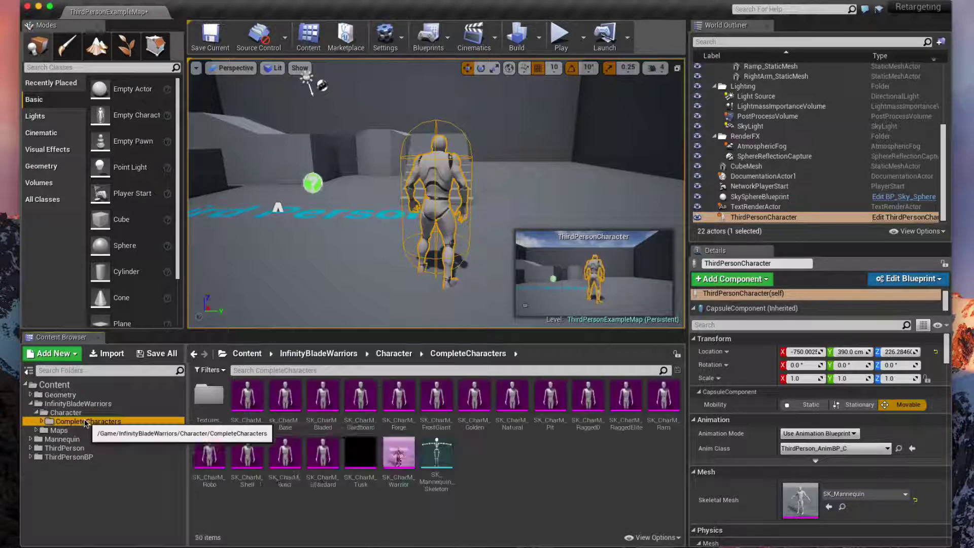
{"action": "mouse_move", "coordinate": [509, 396]}
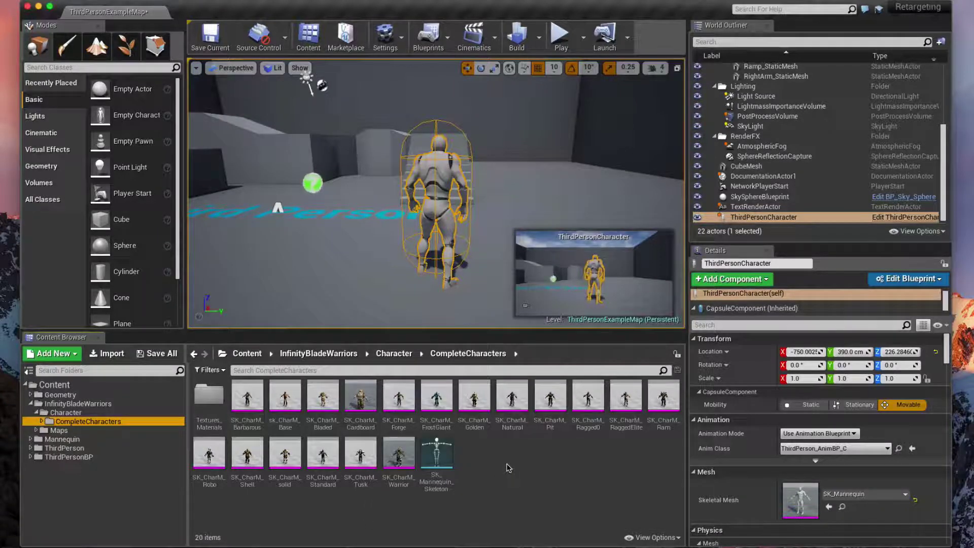
Open the SK_CharM_Cardboard mesh and switch to its SK_Mannequin_Skeleton in Skeleton mode
{"action": "mouse_move", "coordinate": [362, 403]}
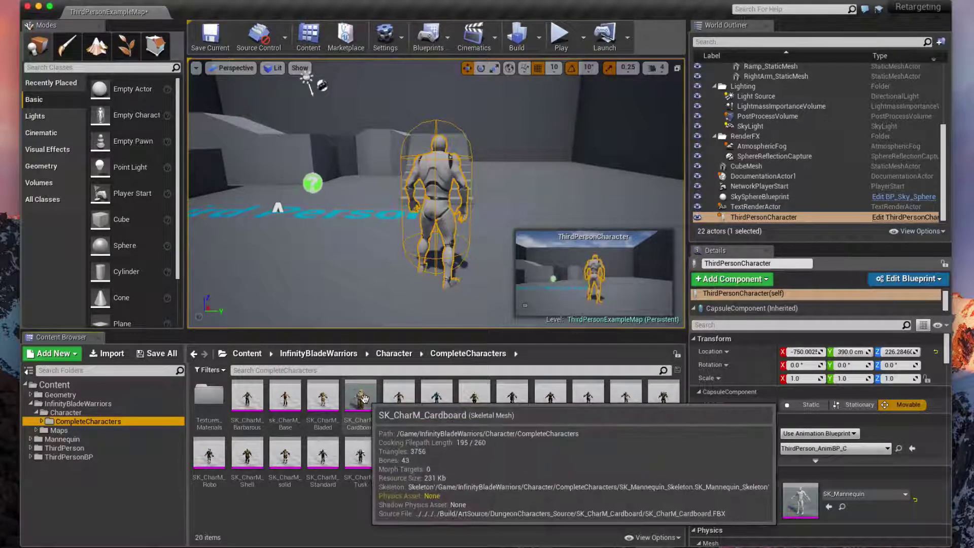
{"action": "double_click", "coordinate": [362, 403]}
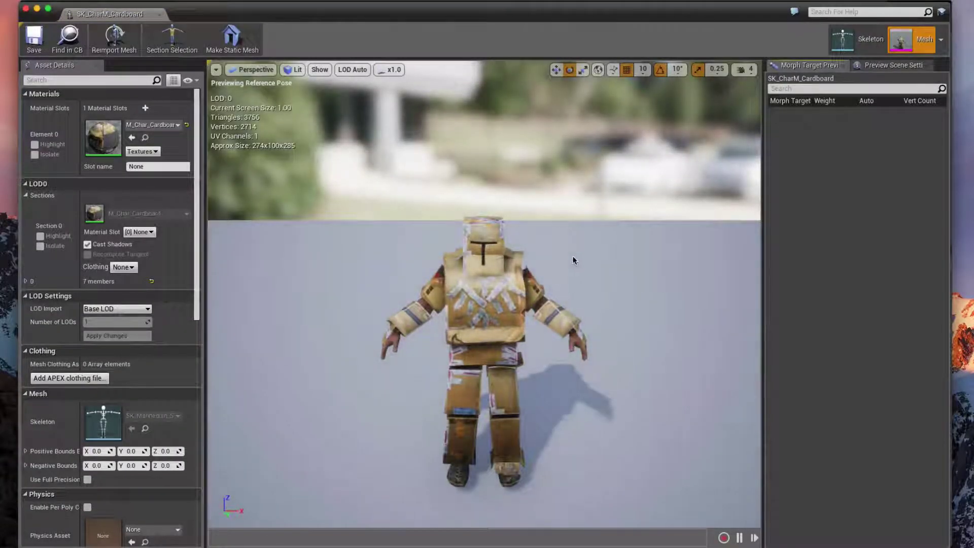
{"action": "left_click", "coordinate": [845, 43]}
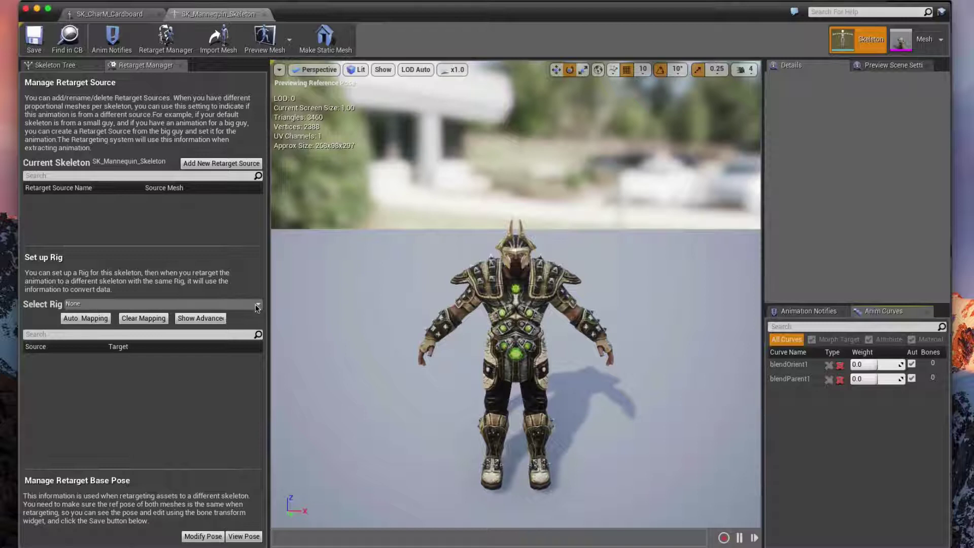
Assign the Humanoid rig, show the advanced bone mappings, and auto-map the skeleton's bones
{"action": "left_click", "coordinate": [257, 304]}
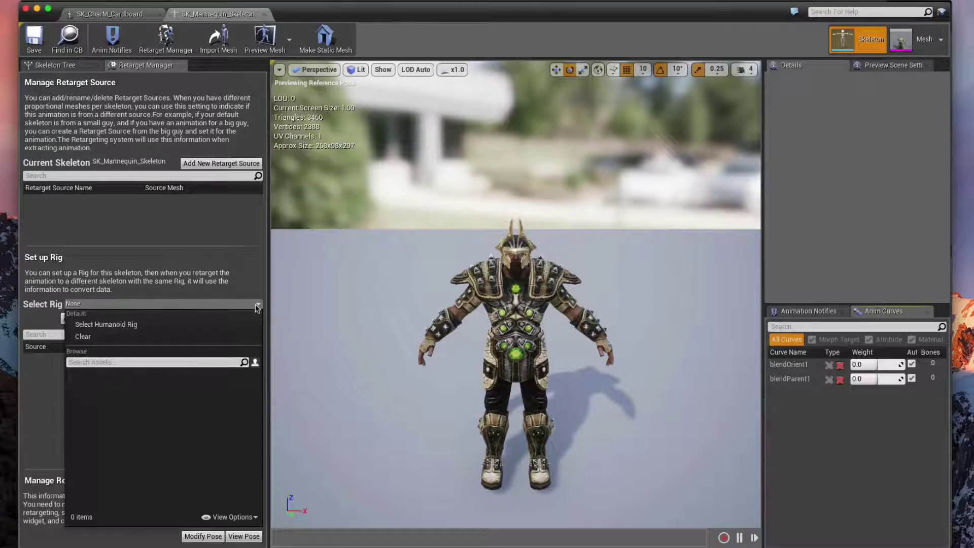
{"action": "left_click", "coordinate": [127, 327]}
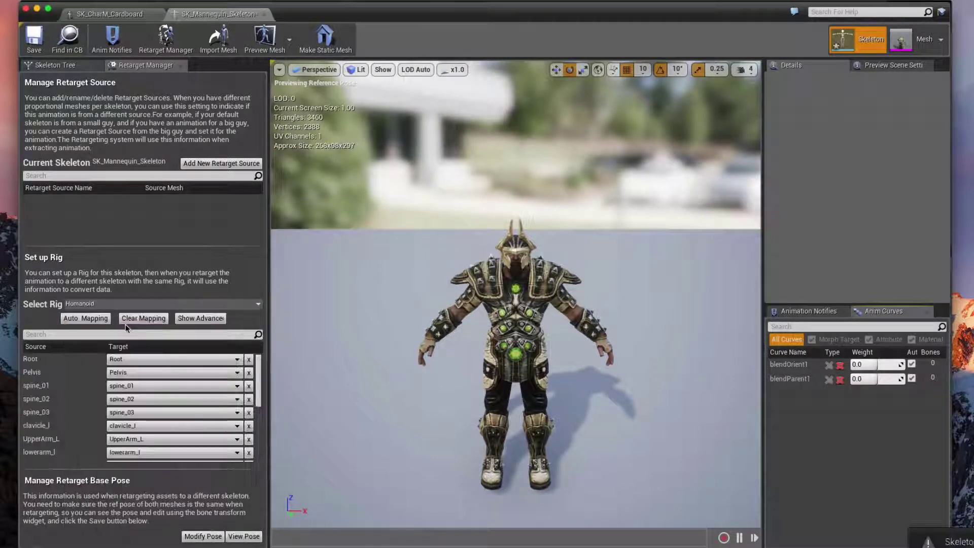
{"action": "left_click", "coordinate": [202, 319]}
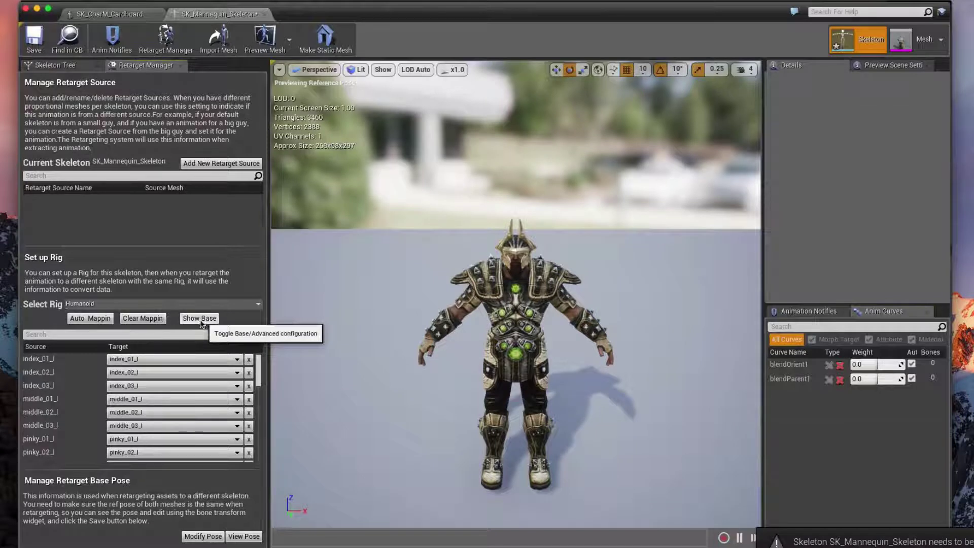
{"action": "left_click", "coordinate": [84, 322]}
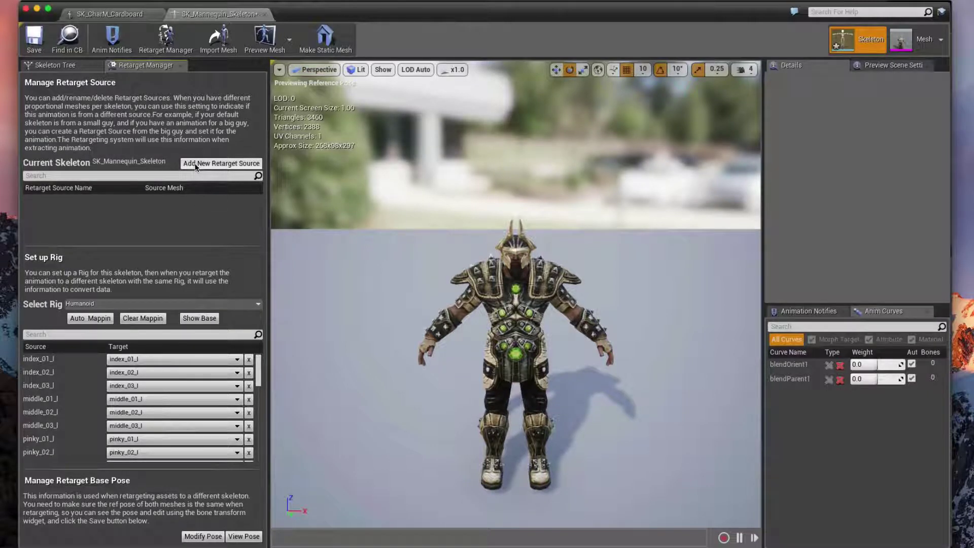
Add SK_CharM_Cardboard as a retarget source, save the skeleton, and close the Cardboard mesh editor
{"action": "left_click", "coordinate": [219, 164]}
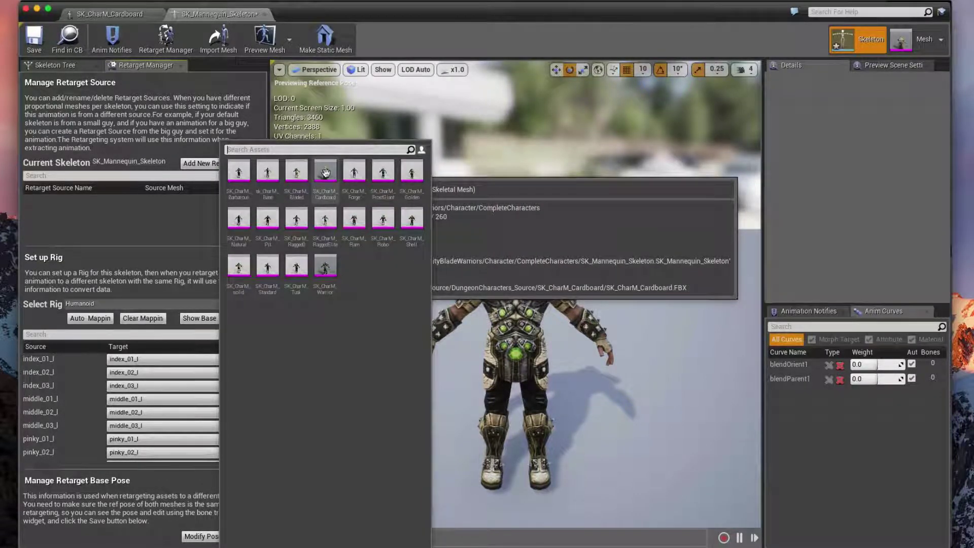
{"action": "left_click", "coordinate": [325, 172]}
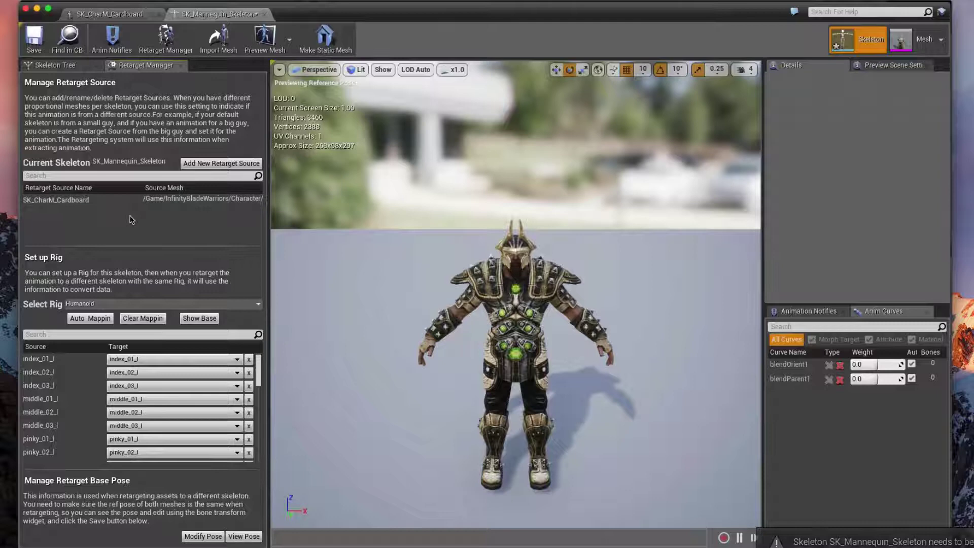
{"action": "left_click", "coordinate": [34, 36]}
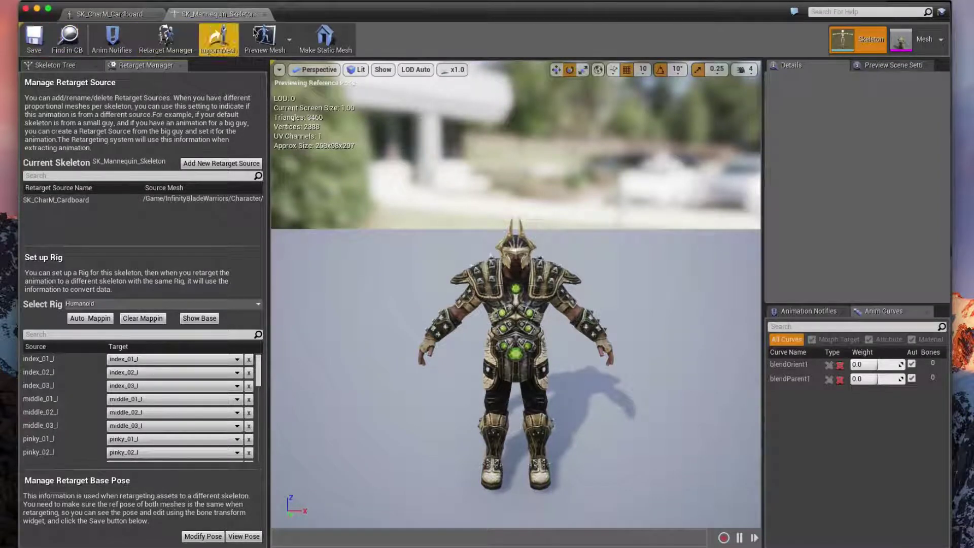
{"action": "left_click", "coordinate": [261, 37]}
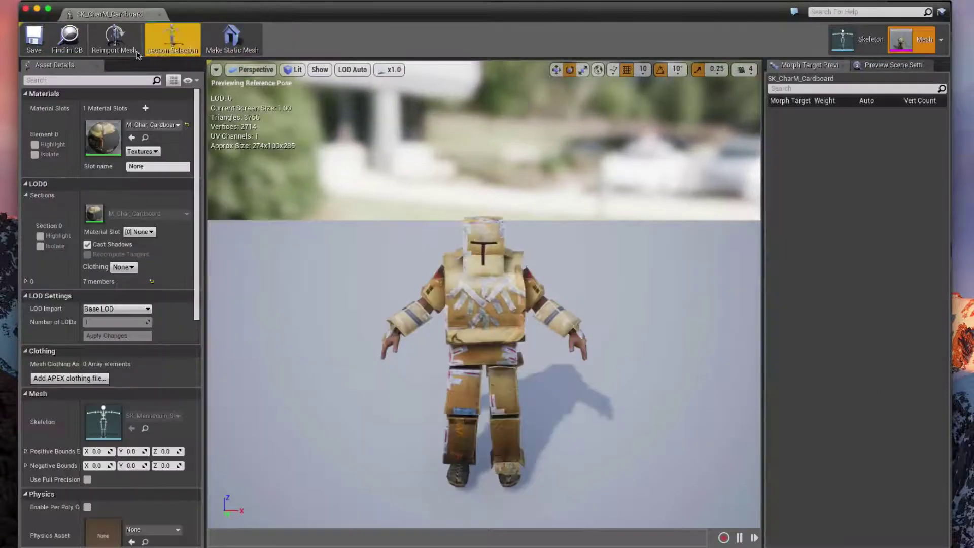
{"action": "left_click", "coordinate": [160, 15]}
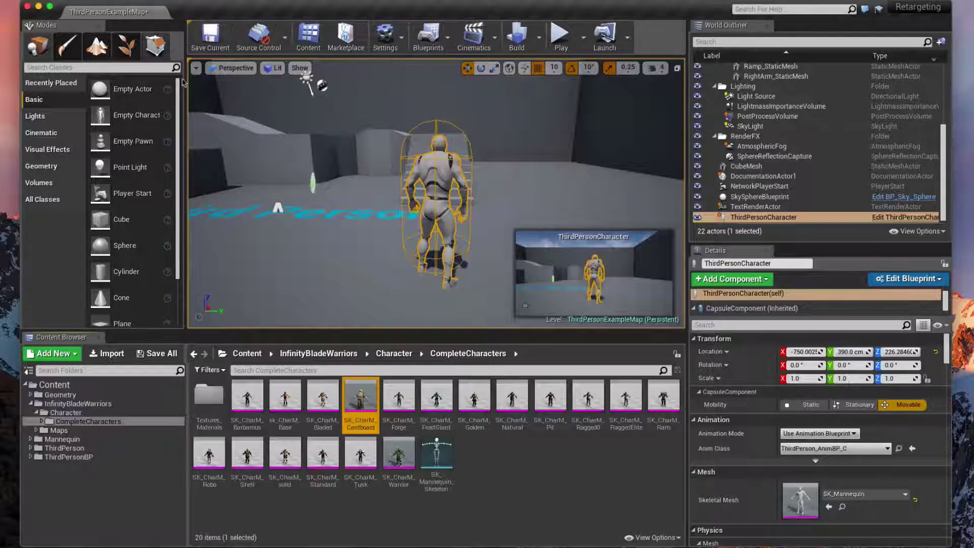
Browse the Content Browser to Content > Mannequin > Character > Mesh
{"action": "left_click", "coordinate": [37, 439]}
{"action": "left_click", "coordinate": [31, 439]}
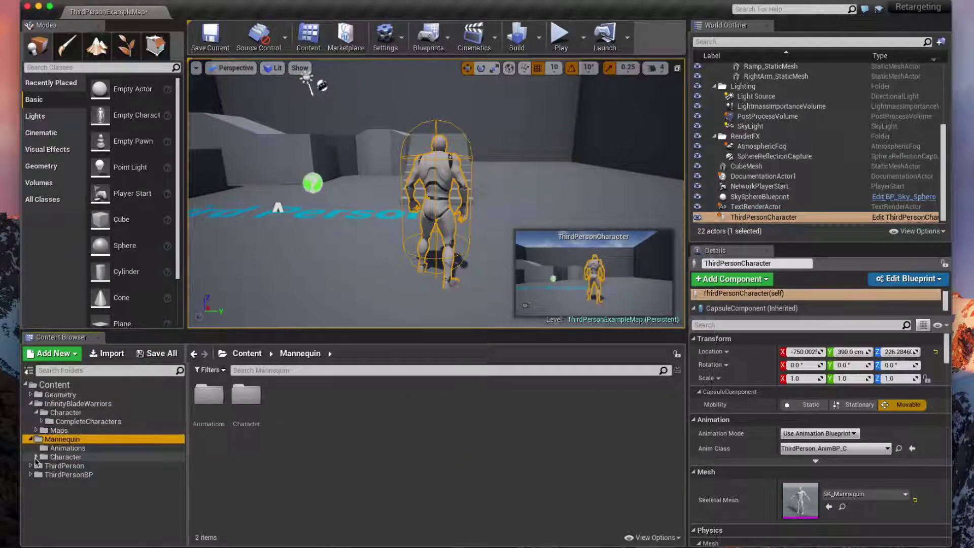
{"action": "left_click", "coordinate": [36, 457]}
{"action": "left_click", "coordinate": [42, 466]}
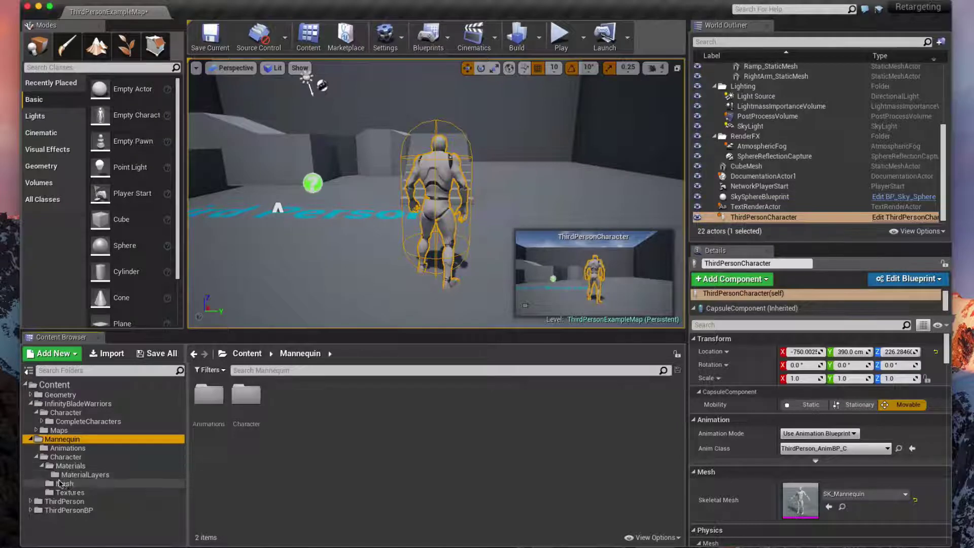
{"action": "left_click", "coordinate": [42, 465]}
{"action": "left_click", "coordinate": [76, 474]}
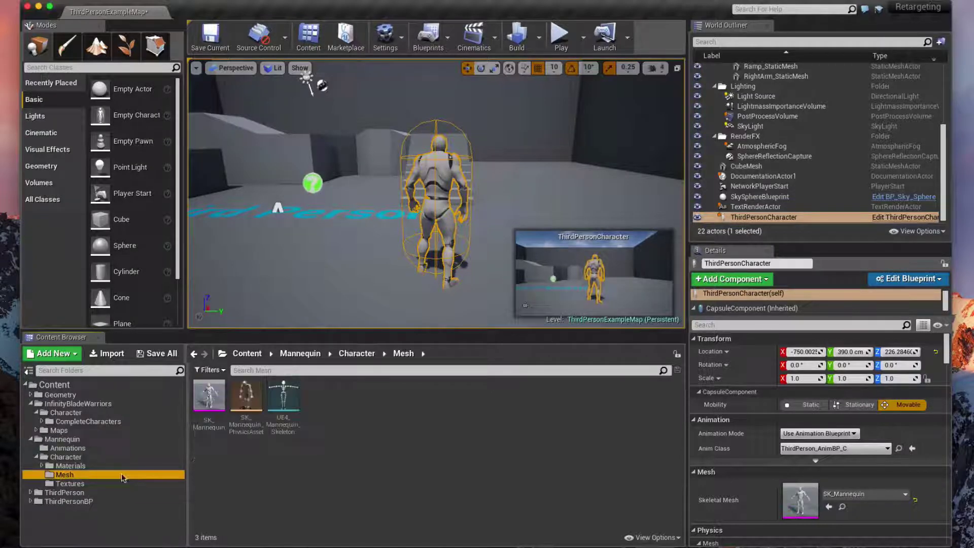
Open SK_Mannequin and switch to its UE4_Mannequin_Skeleton in Skeleton mode
{"action": "mouse_move", "coordinate": [208, 398]}
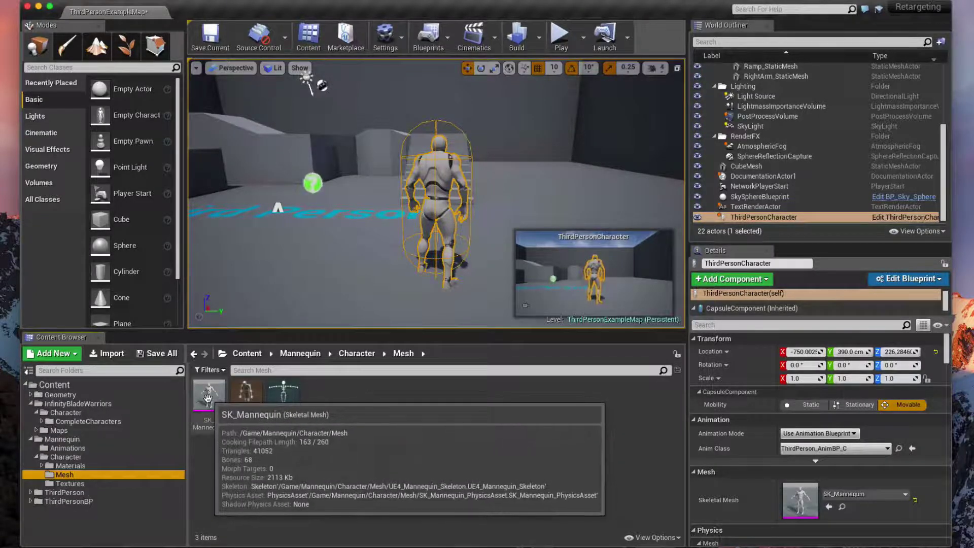
{"action": "double_click", "coordinate": [208, 398]}
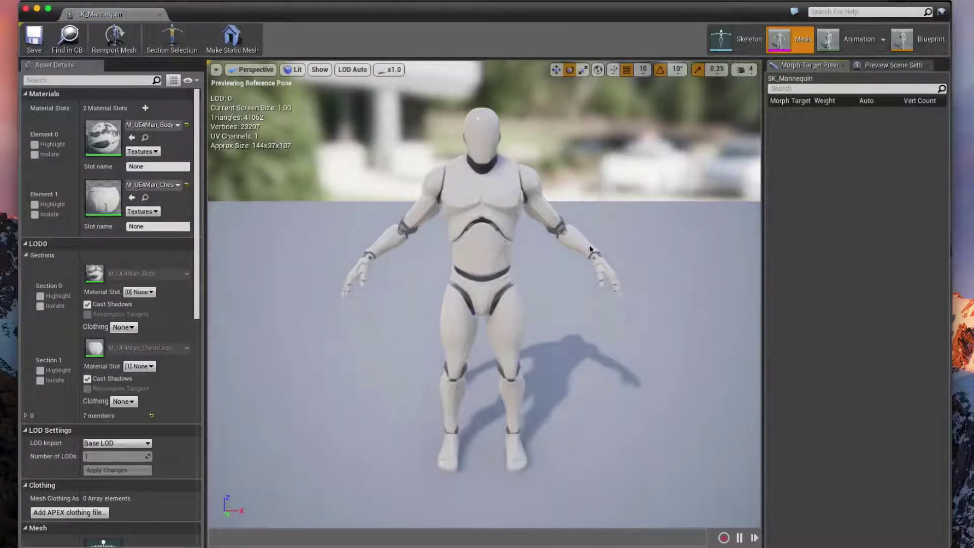
{"action": "left_click", "coordinate": [726, 43]}
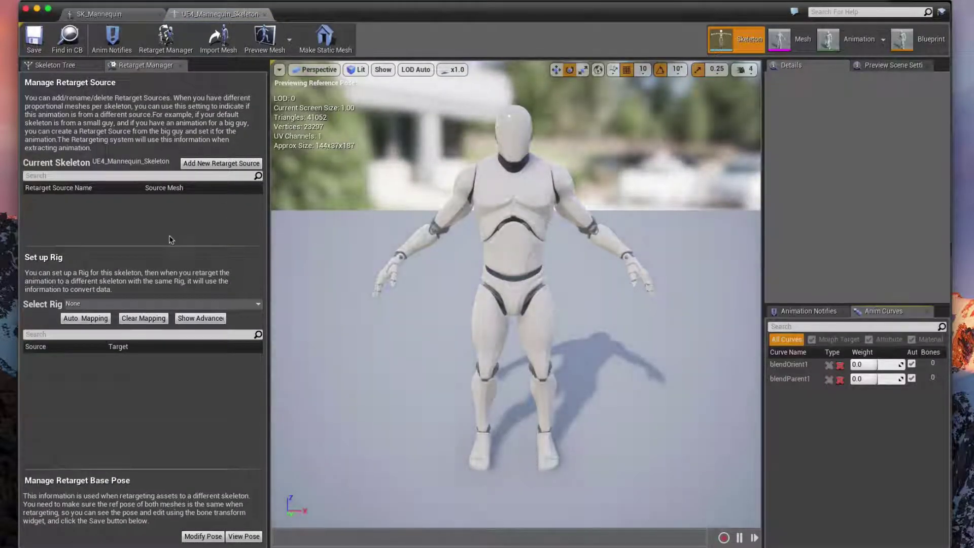
Assign the Humanoid rig to UE4_Mannequin_Skeleton, auto-map its bones, and show the finger mappings
{"action": "left_click", "coordinate": [98, 303]}
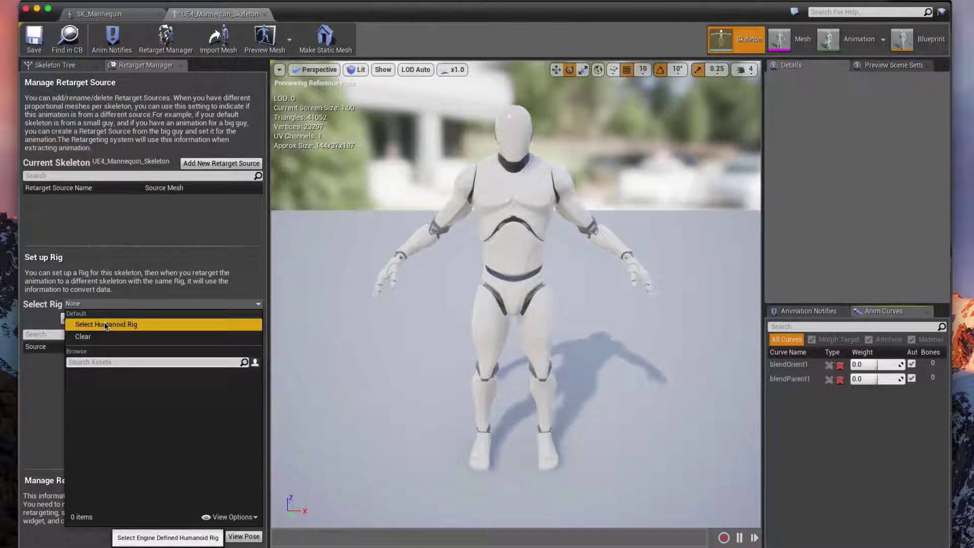
{"action": "left_click", "coordinate": [104, 324]}
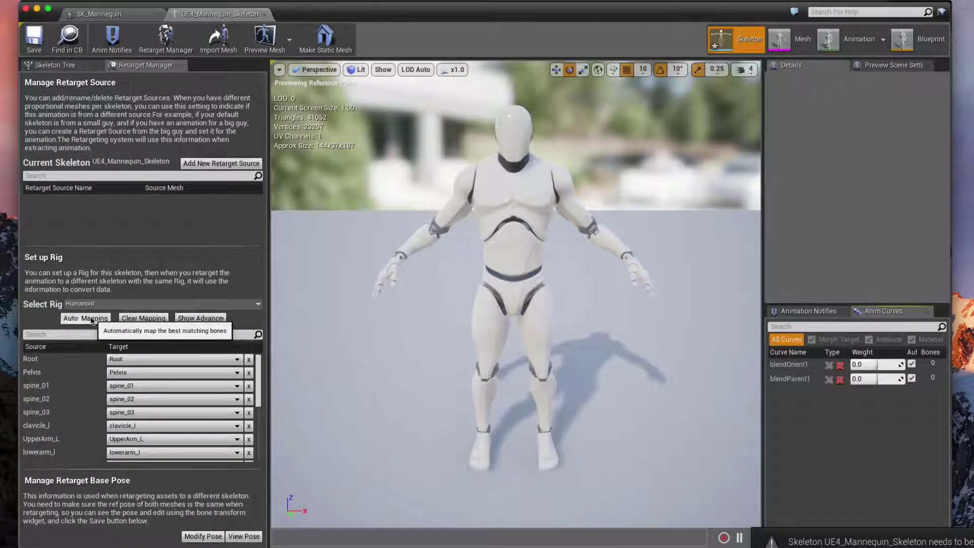
{"action": "left_click", "coordinate": [92, 319]}
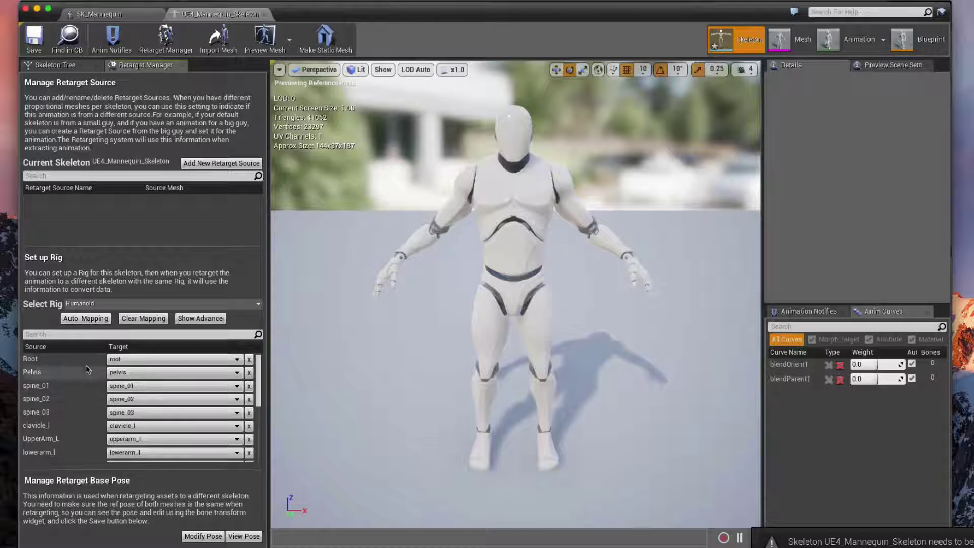
{"action": "left_click", "coordinate": [200, 318]}
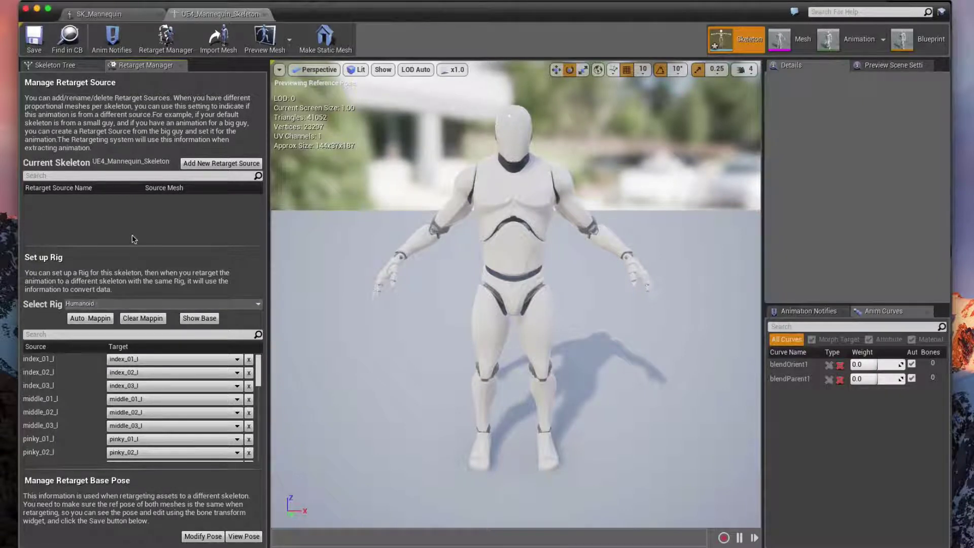
Add SK_Mannequin as a retarget source, then close the skeleton and SK_Mannequin editors
{"action": "left_click", "coordinate": [202, 162]}
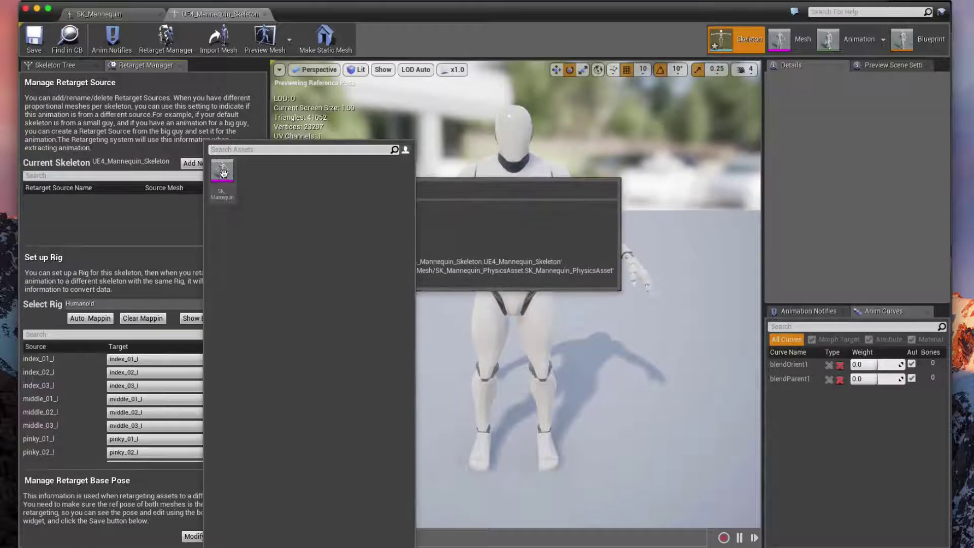
{"action": "left_click", "coordinate": [223, 172]}
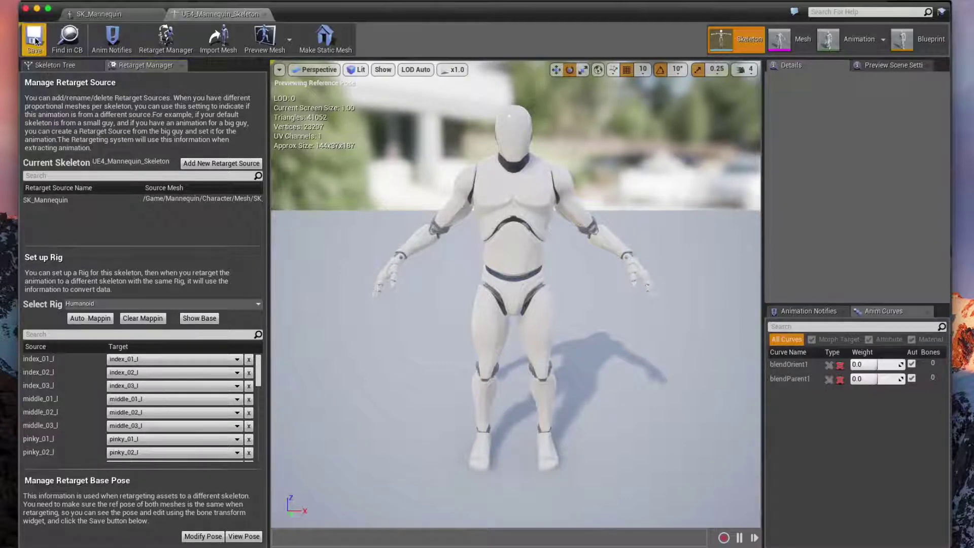
{"action": "left_click", "coordinate": [264, 13]}
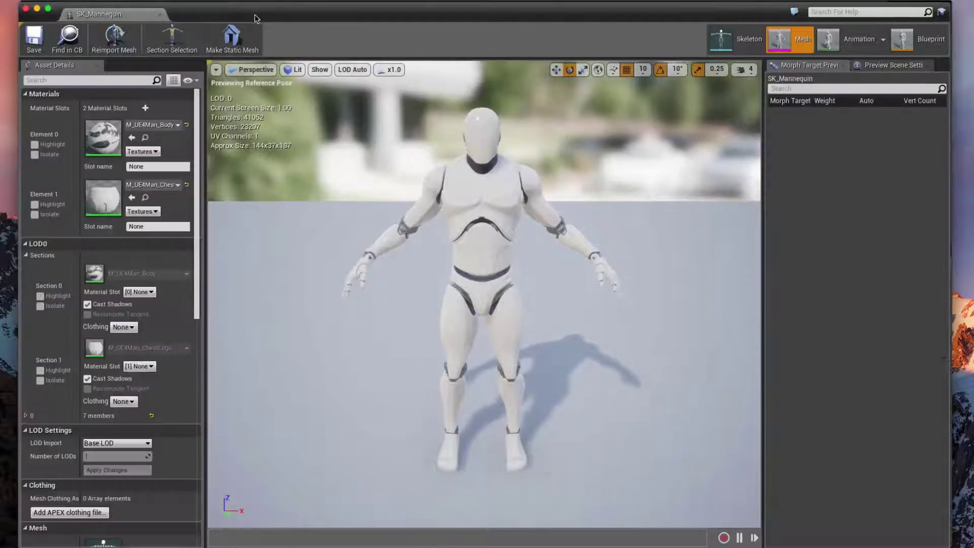
{"action": "left_click", "coordinate": [160, 16]}
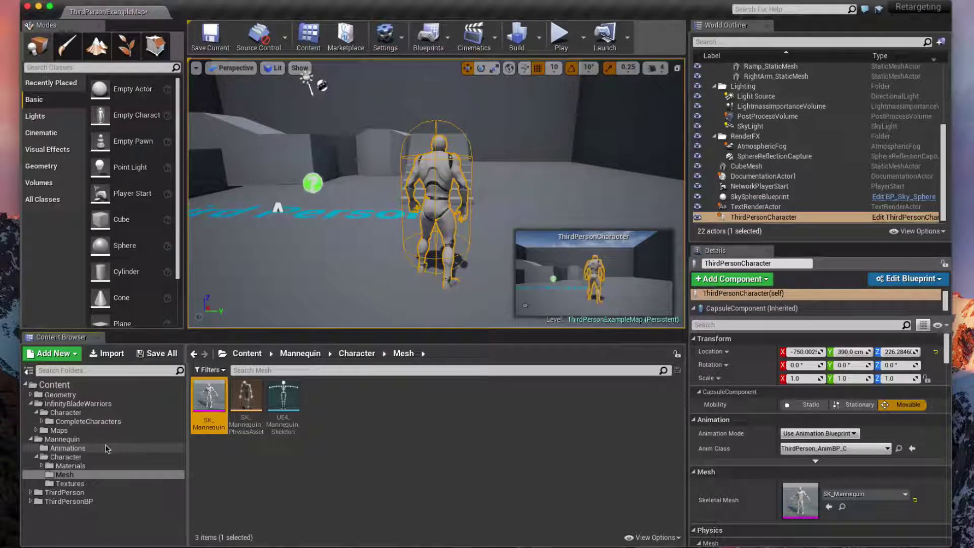
Navigate to the Mannequin Animations folder and bring up the context menu for ThirdPerson_AnimBP
{"action": "left_click", "coordinate": [31, 439]}
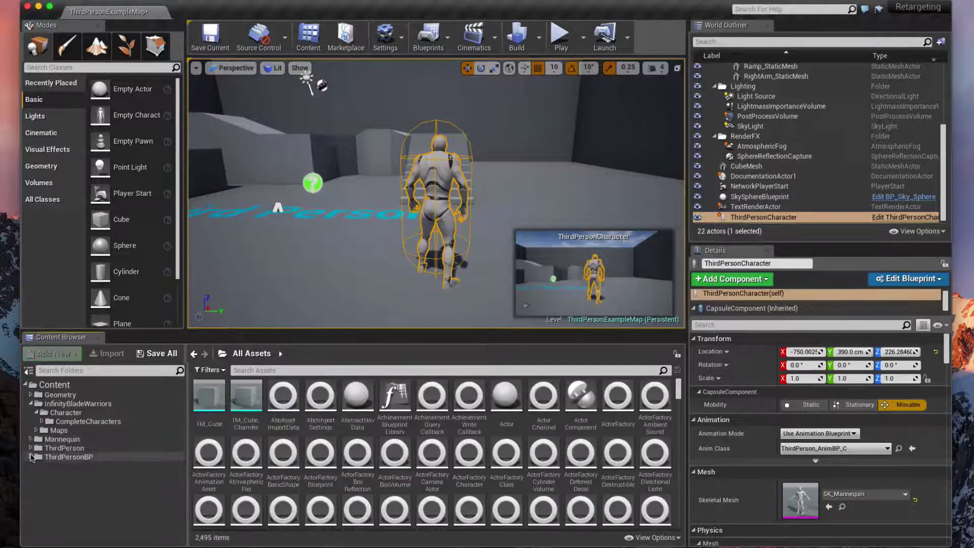
{"action": "left_click", "coordinate": [31, 448]}
{"action": "left_click", "coordinate": [31, 448]}
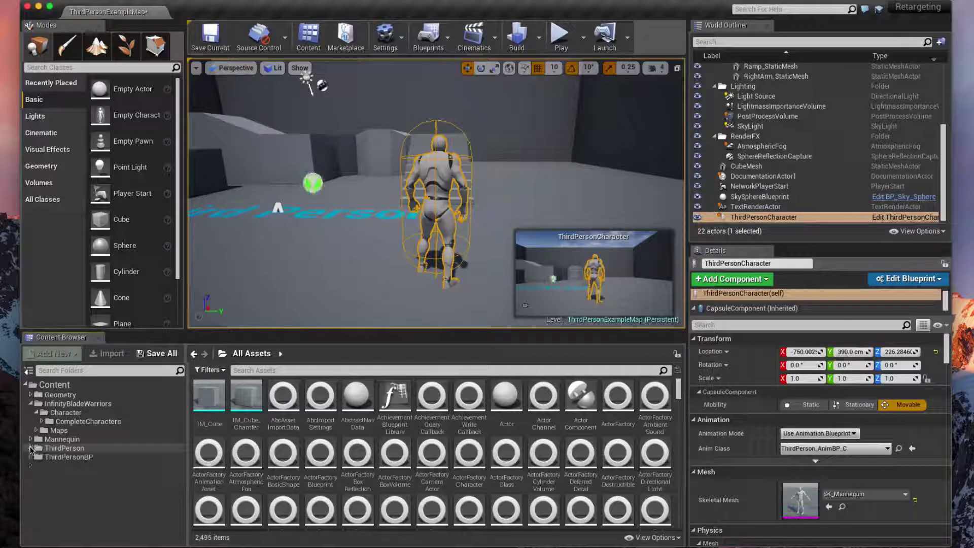
{"action": "left_click", "coordinate": [31, 457]}
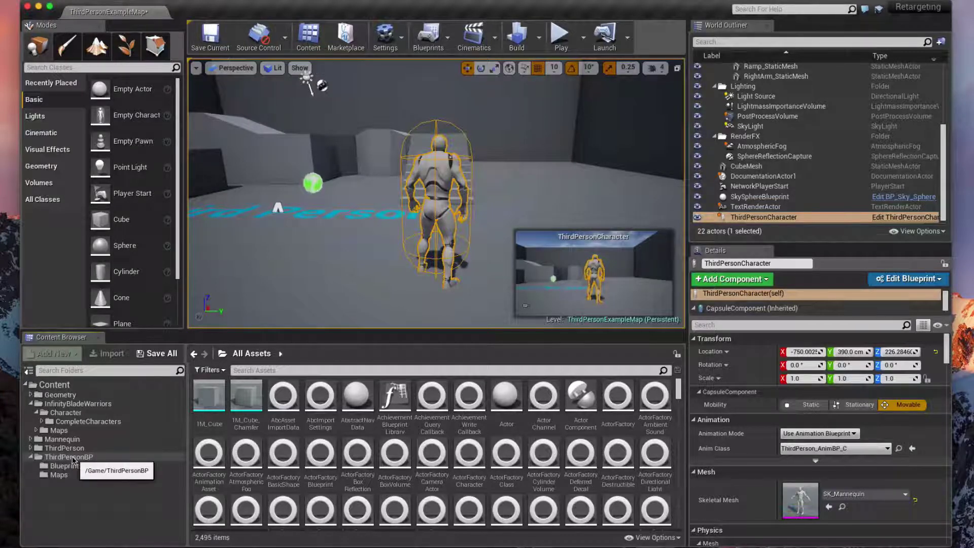
{"action": "left_click", "coordinate": [31, 440]}
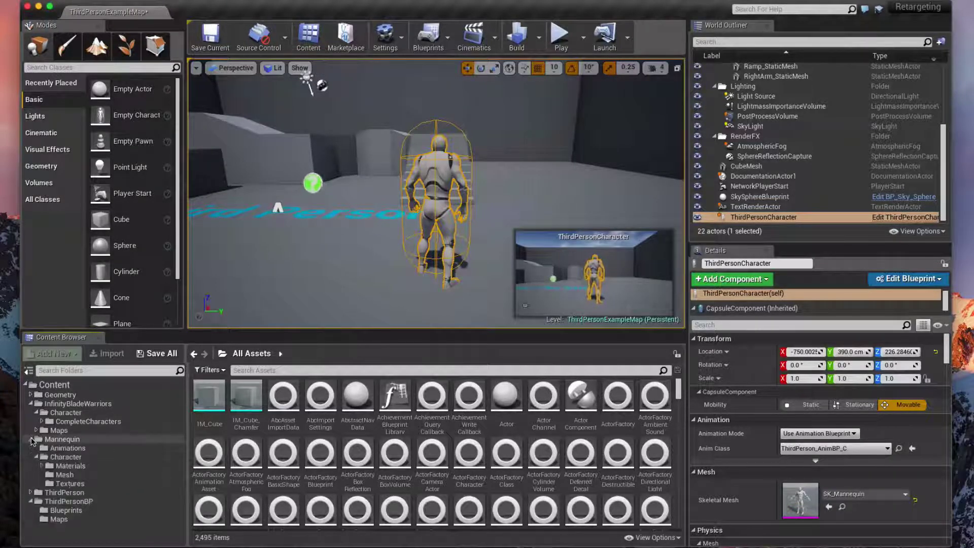
{"action": "left_click", "coordinate": [69, 447]}
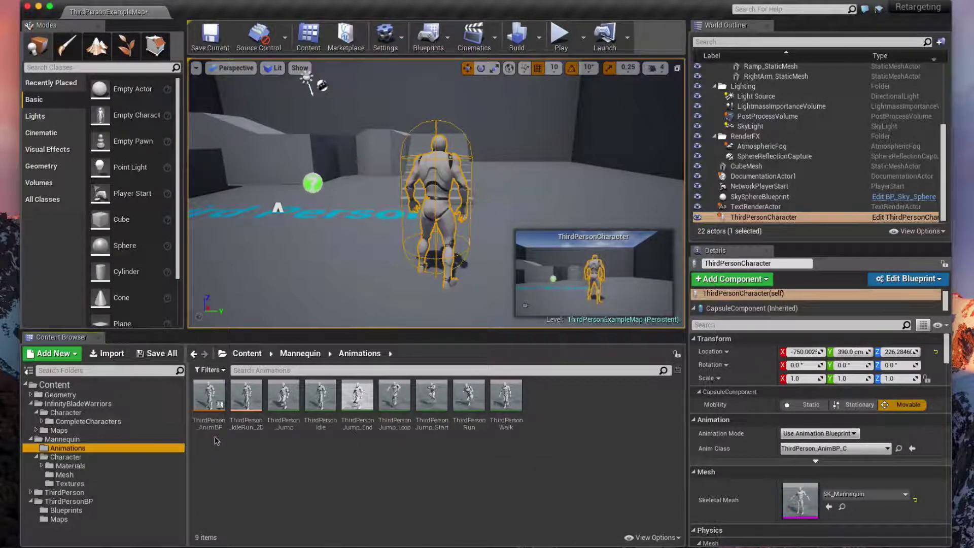
{"action": "mouse_move", "coordinate": [207, 394]}
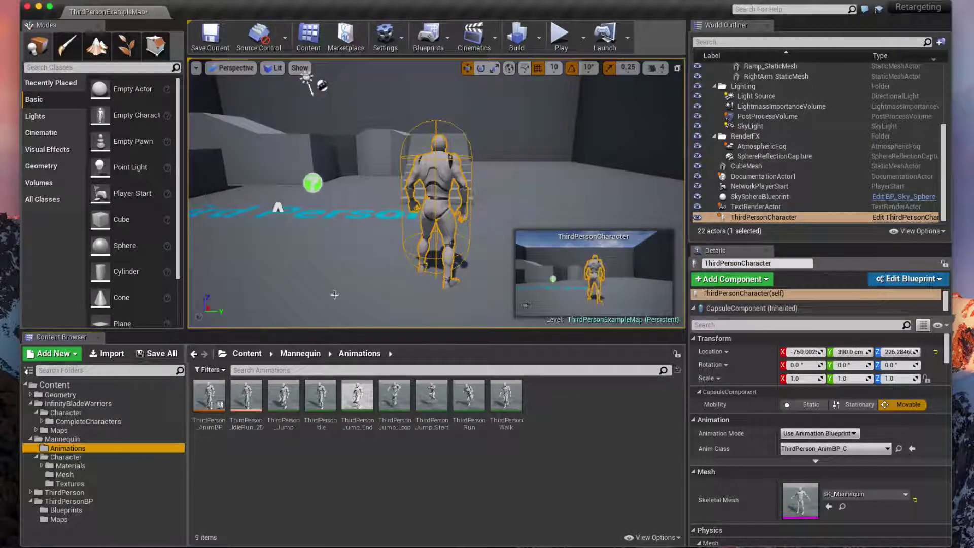
{"action": "right_click", "coordinate": [210, 410]}
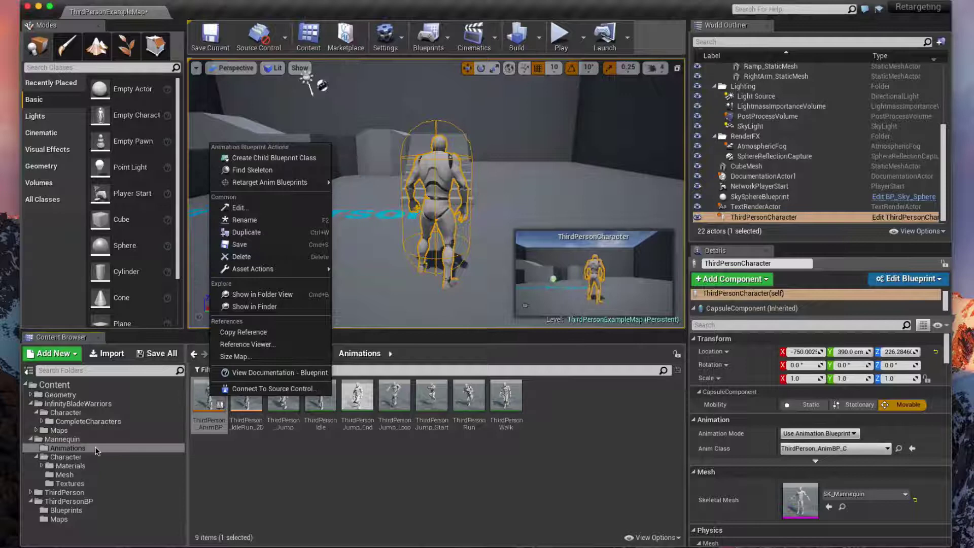
Choose Retarget Anim Blueprints > Duplicate Anim Blueprints and Retarget for ThirdPerson_AnimBP
{"action": "mouse_move", "coordinate": [268, 184]}
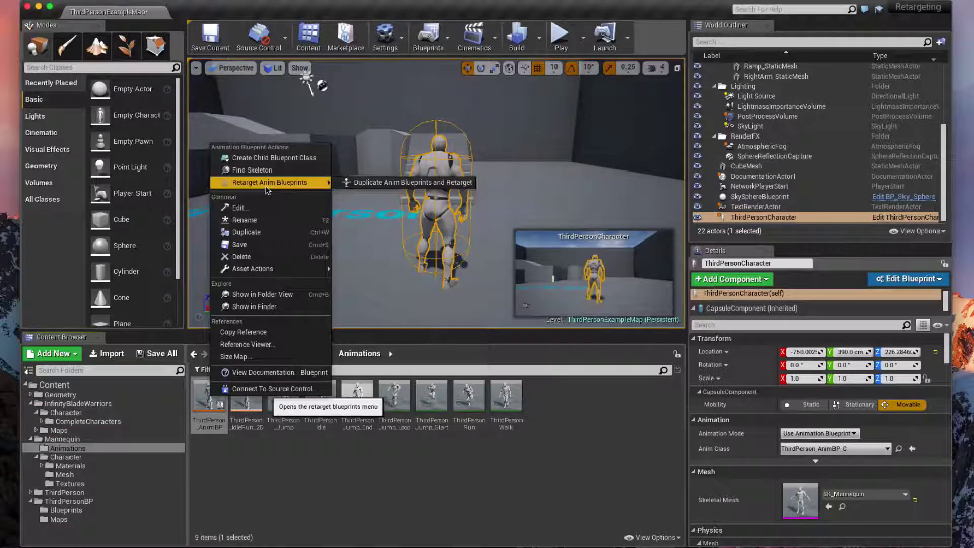
{"action": "left_click", "coordinate": [432, 184]}
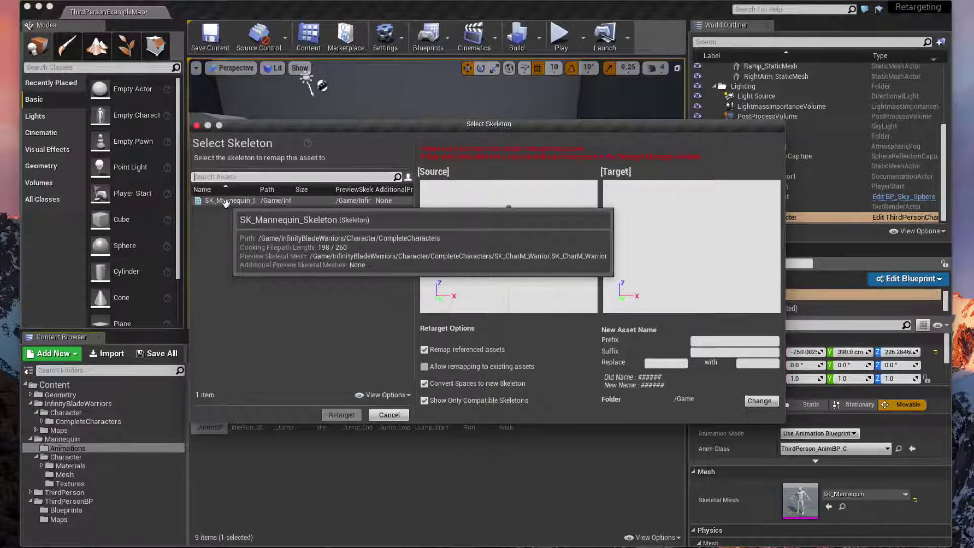
Select the warrior's SK_Mannequin_Skeleton as target and retarget ThirdPerson_AnimBP into new copies
{"action": "left_click", "coordinate": [226, 202]}
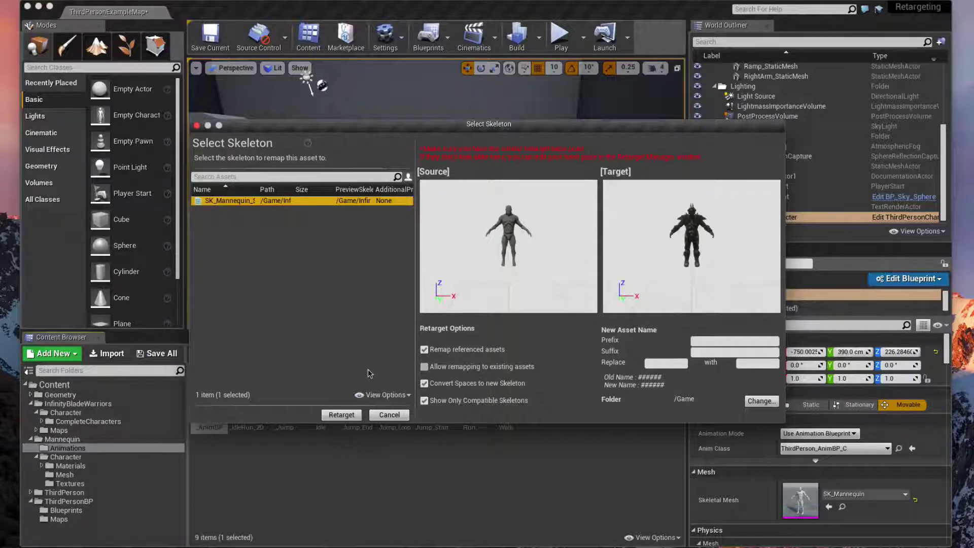
{"action": "left_click", "coordinate": [342, 414]}
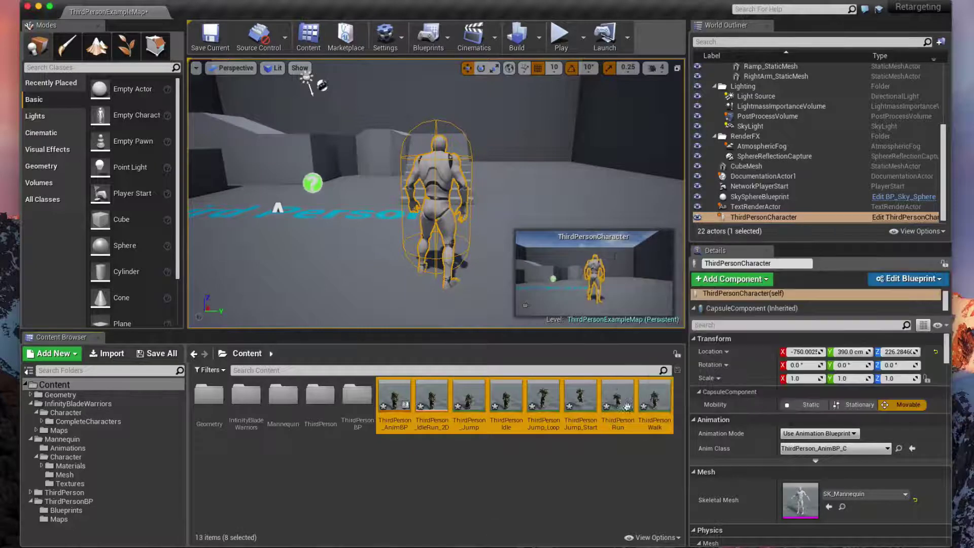
Rename the retargeted ThirdPerson_AnimBP copy to CardBoard_AnimBP
{"action": "left_click", "coordinate": [394, 425]}
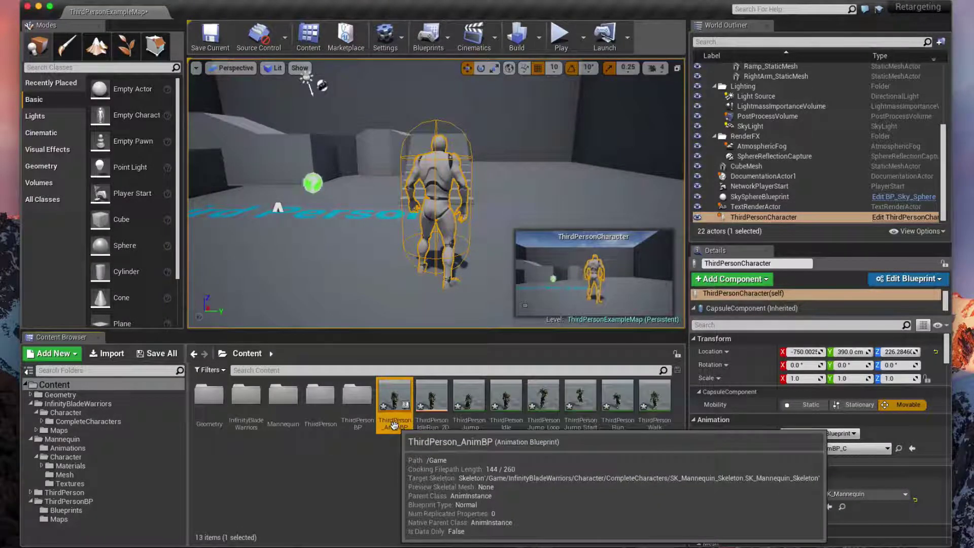
{"action": "right_click", "coordinate": [395, 425]}
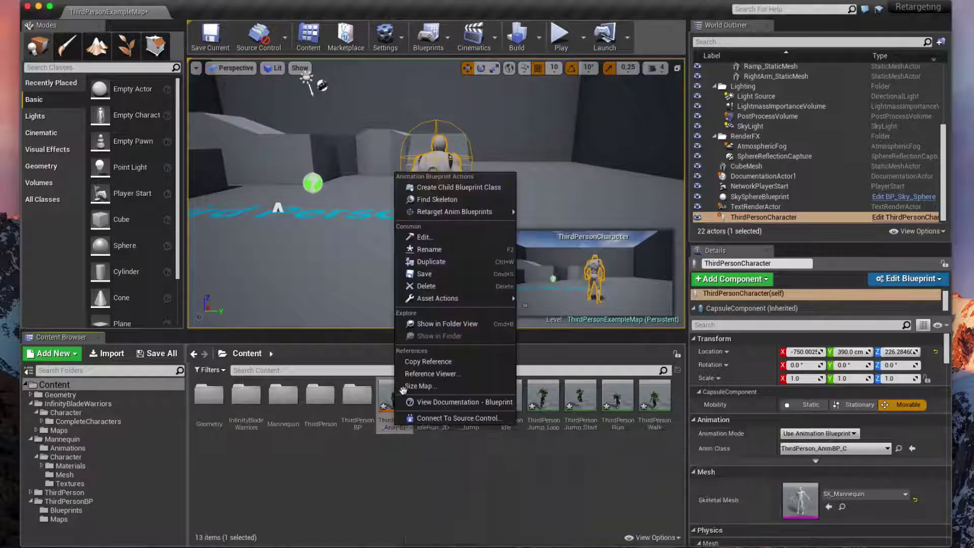
{"action": "left_click", "coordinate": [429, 249]}
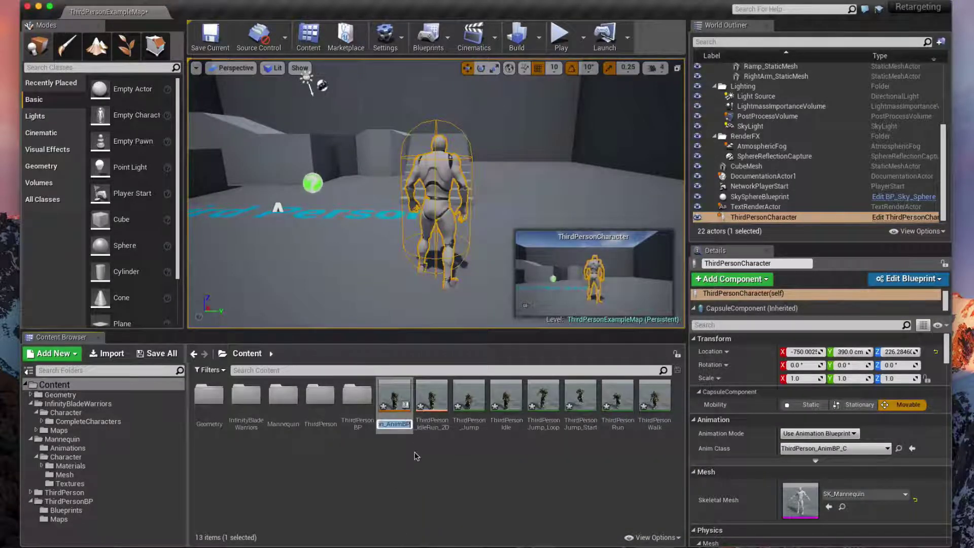
{"action": "key", "text": "Home"}
{"action": "key", "text": "Delete"}
{"action": "key", "text": "Delete"}
{"action": "key", "text": "Delete"}
{"action": "key", "text": "Delete"}
{"action": "type", "text": "Card"}
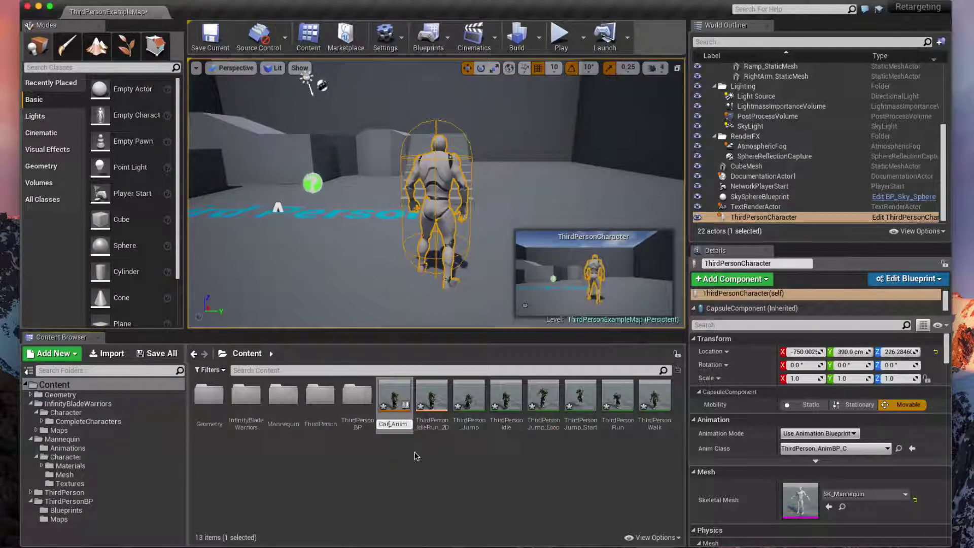
{"action": "type", "text": "Board"}
{"action": "key", "text": "Return"}
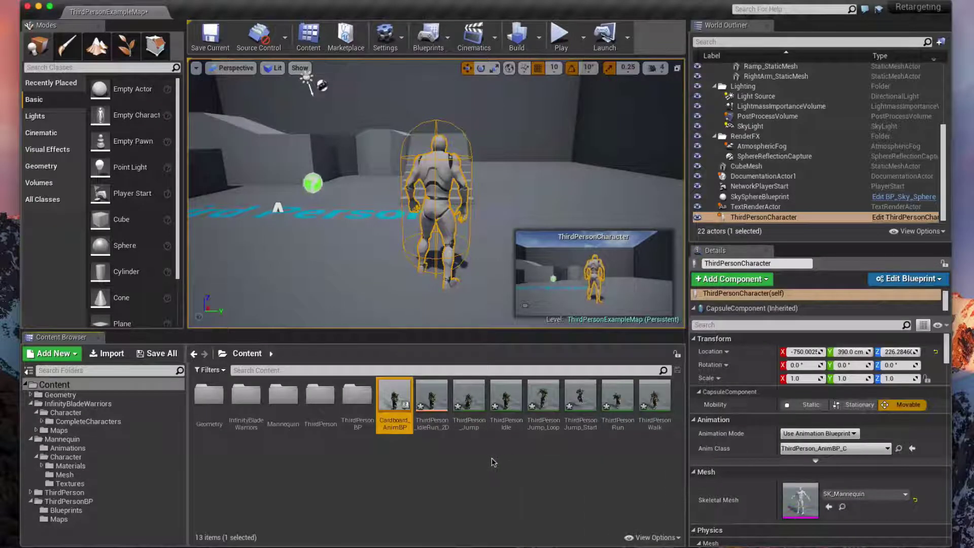
Select the placed ThirdPersonCharacter and open its blueprint for editing
{"action": "left_click", "coordinate": [442, 173]}
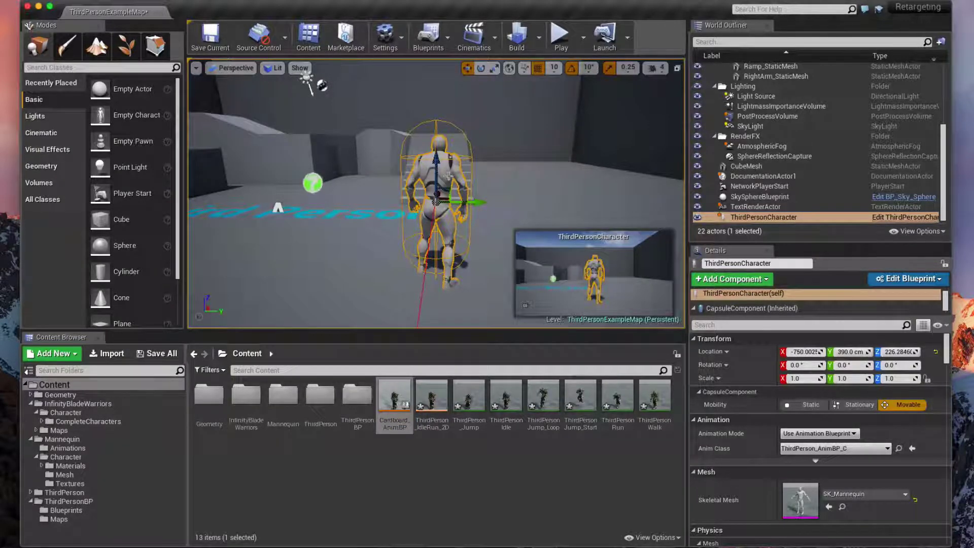
{"action": "left_click", "coordinate": [883, 218]}
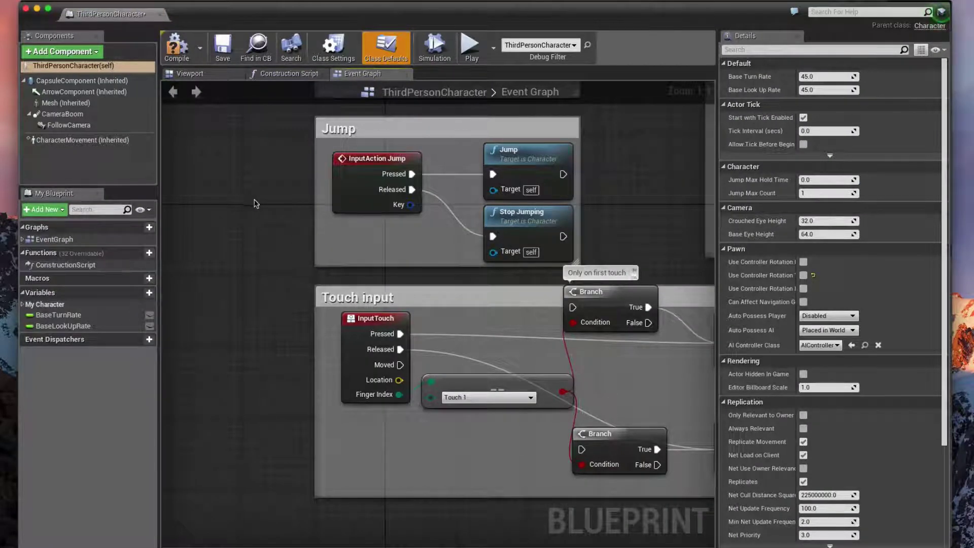
In the blueprint Viewport, select the Mesh component and keep SK_CharM_Cardboard as its skeletal mesh
{"action": "left_click", "coordinate": [199, 74]}
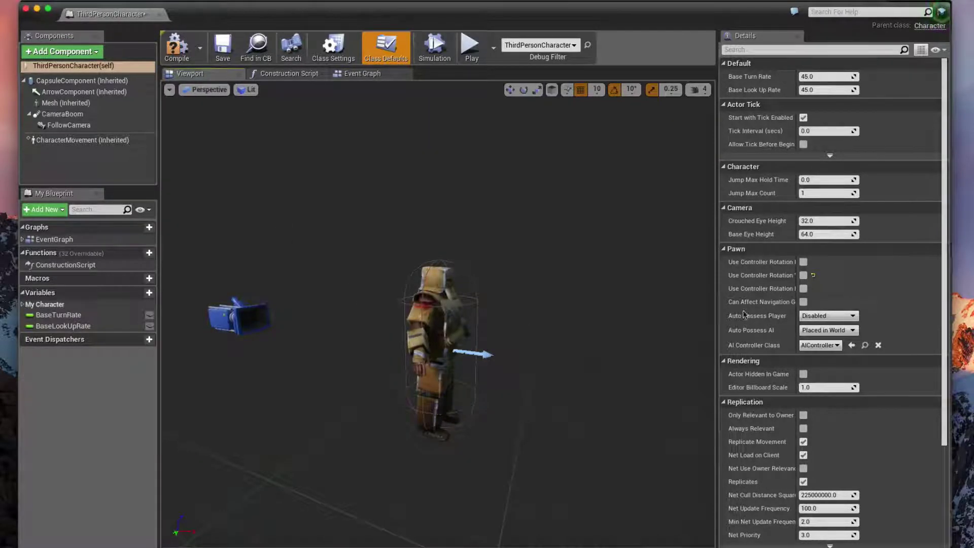
{"action": "scroll", "coordinate": [781, 270], "scroll_direction": "down", "scroll_amount": 5}
{"action": "scroll", "coordinate": [781, 270], "scroll_direction": "up", "scroll_amount": 5}
{"action": "left_click", "coordinate": [437, 345]}
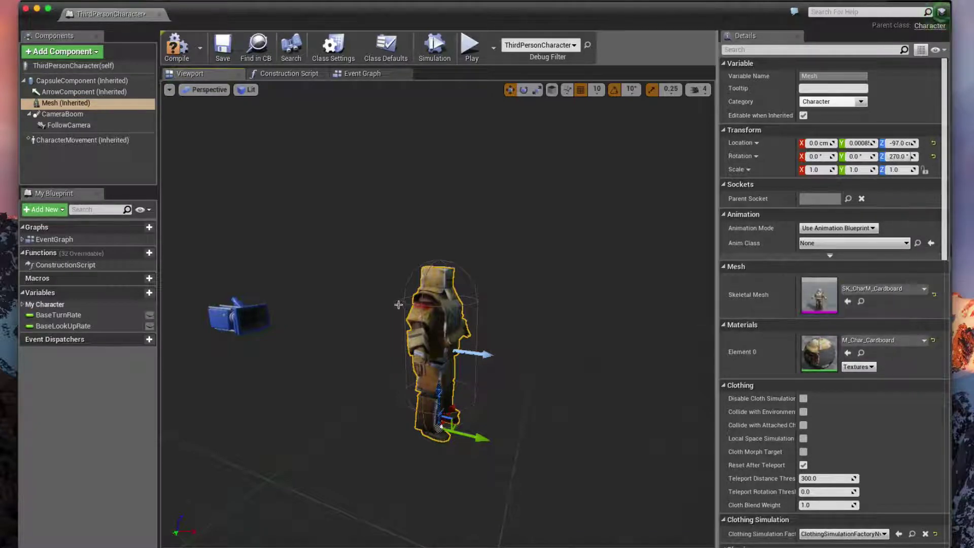
{"action": "left_click", "coordinate": [908, 290]}
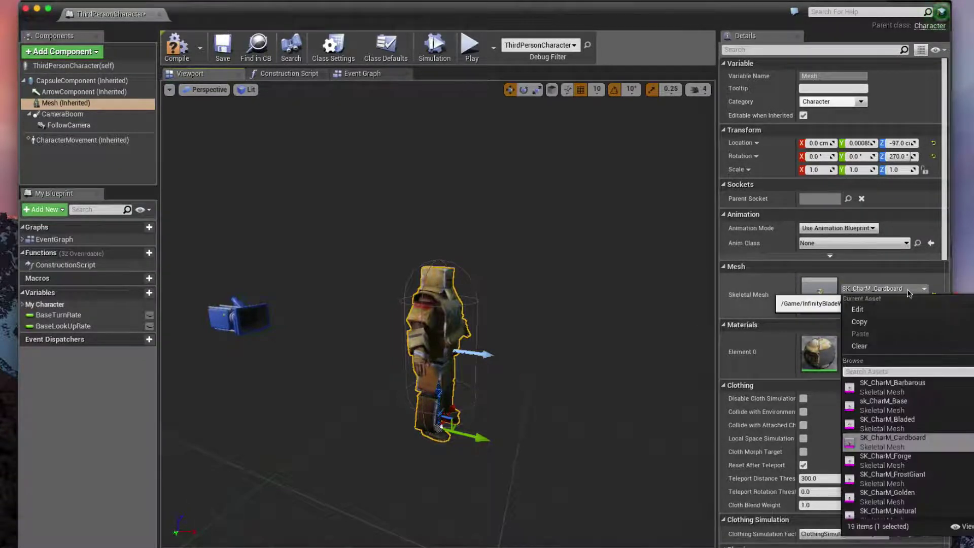
{"action": "left_click", "coordinate": [889, 442]}
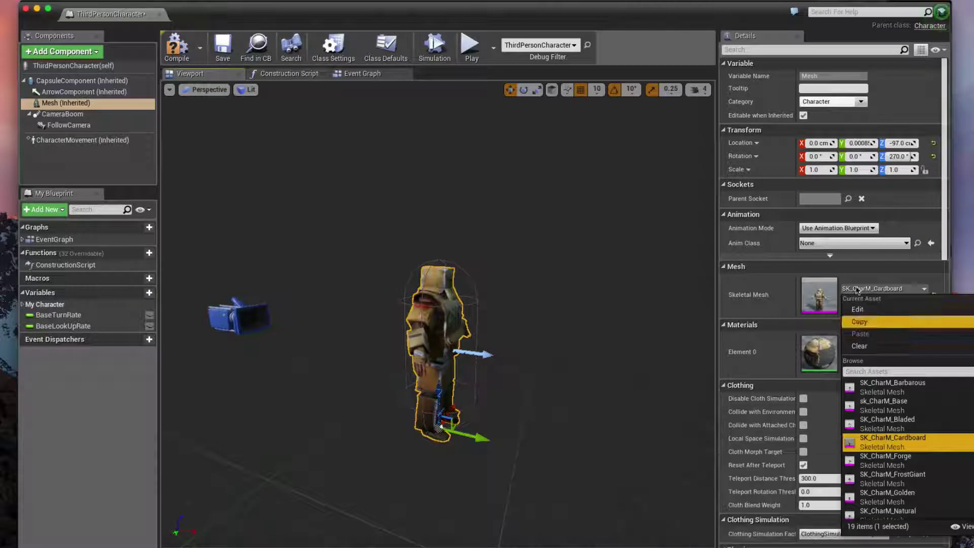
{"action": "left_click", "coordinate": [781, 267]}
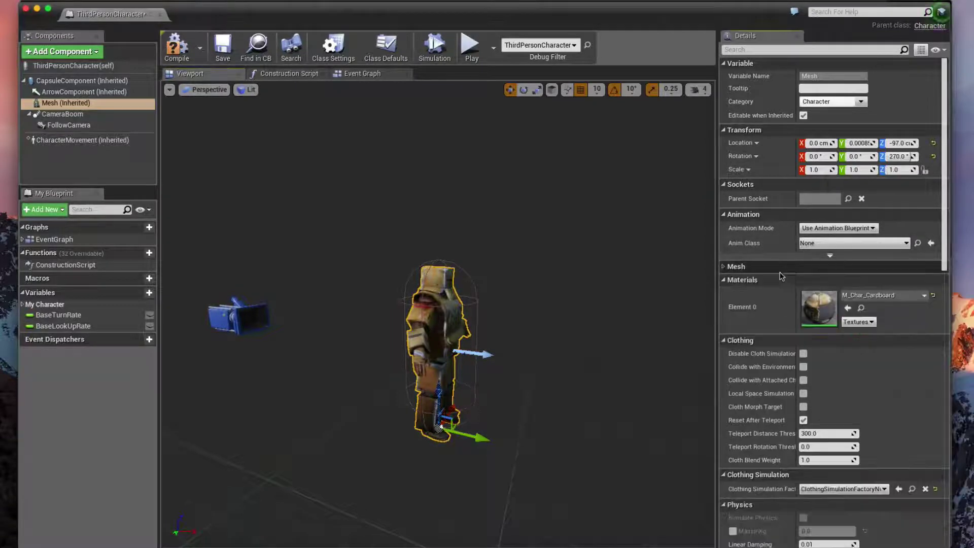
{"action": "left_click", "coordinate": [781, 268]}
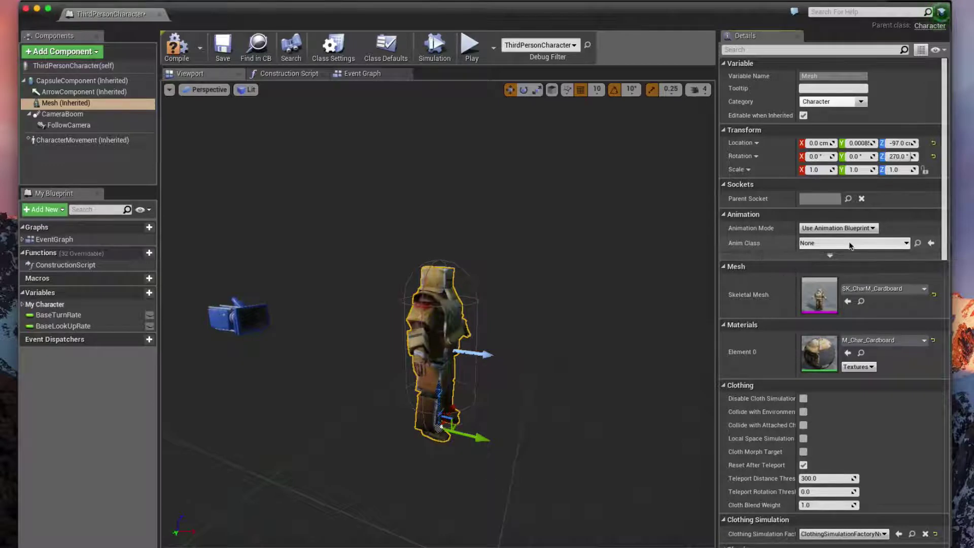
Set the mesh's Anim Class to Cardboard_AnimBP, then save and compile the blueprint
{"action": "left_click", "coordinate": [852, 245]}
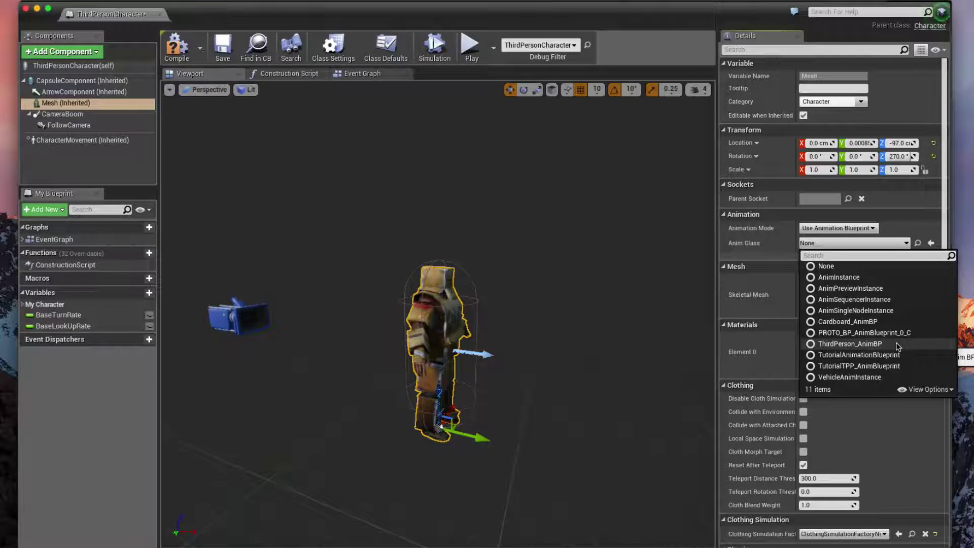
{"action": "type", "text": "card"}
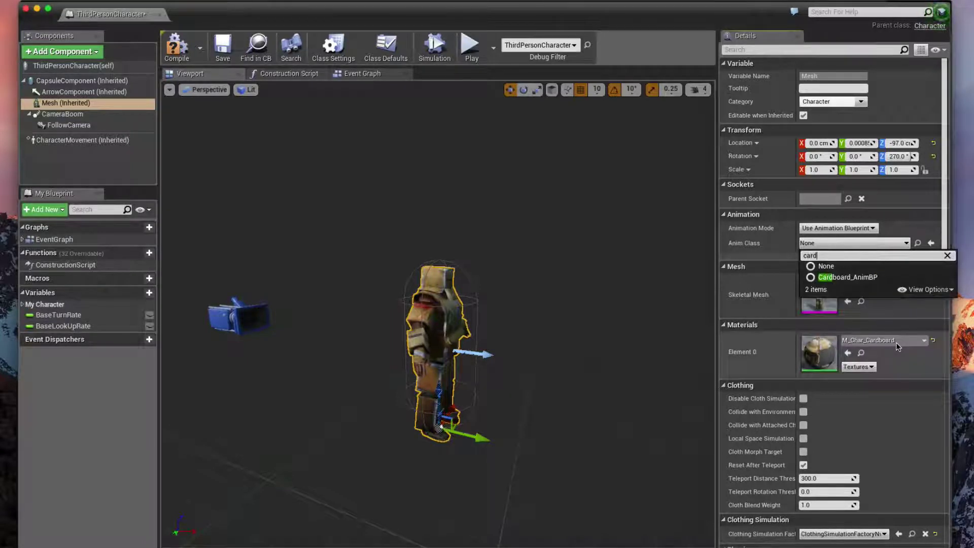
{"action": "left_click", "coordinate": [862, 278]}
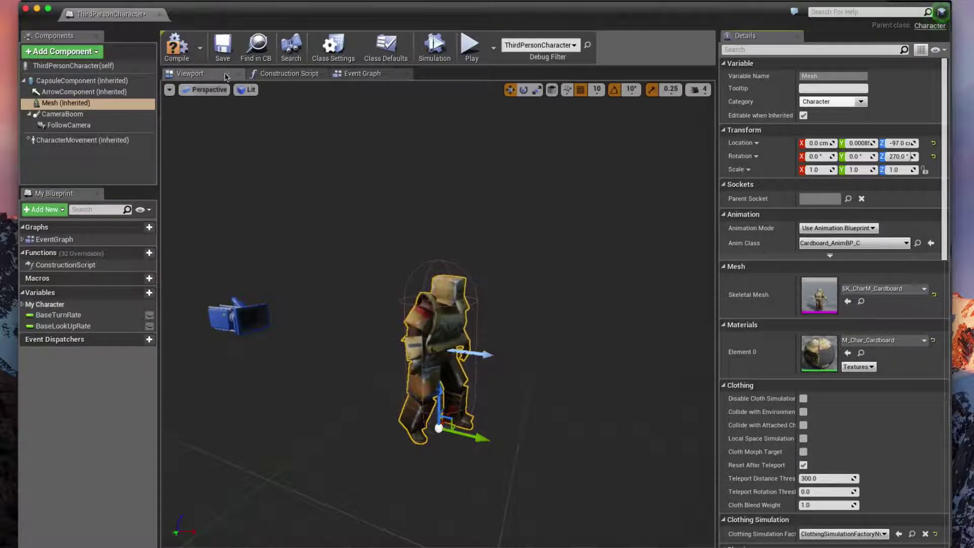
{"action": "left_click", "coordinate": [223, 50]}
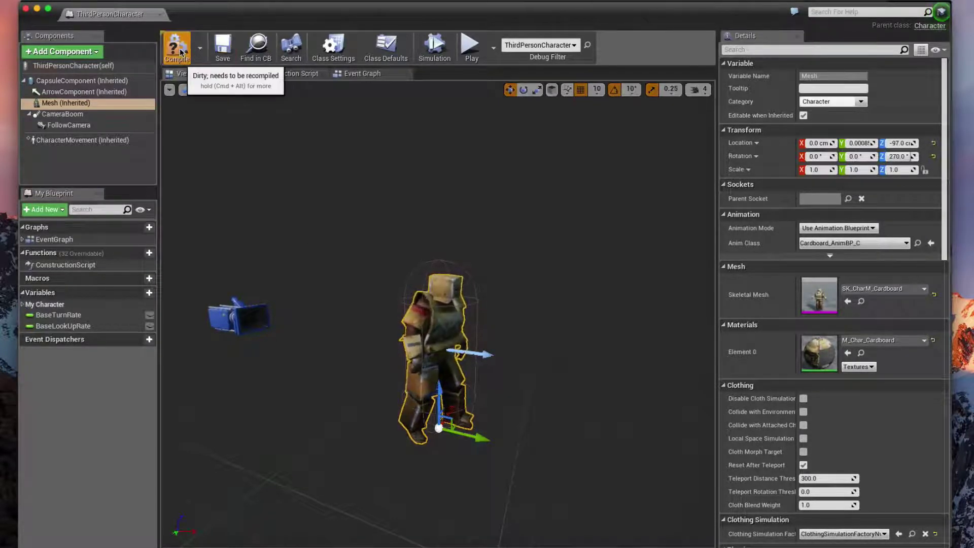
{"action": "left_click", "coordinate": [180, 51]}
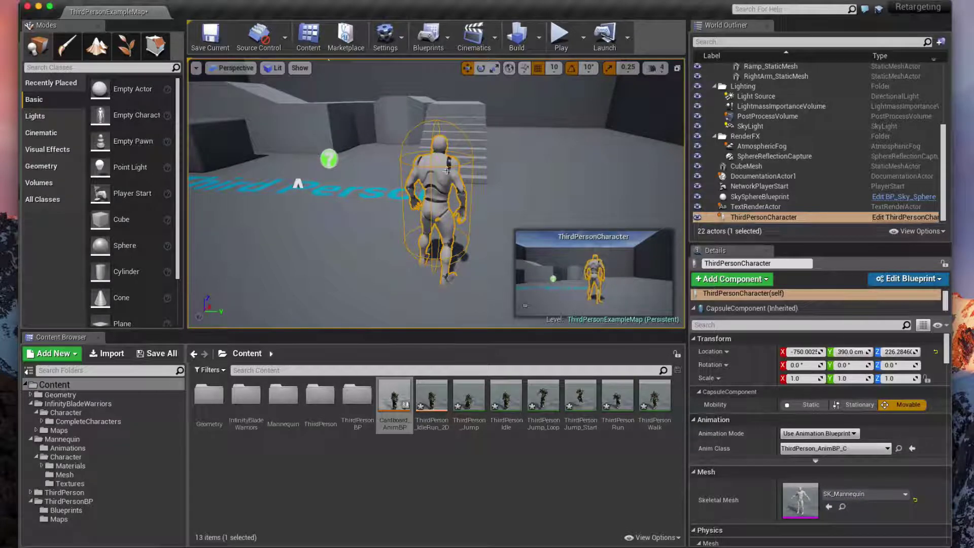
Set the placed character's Skeletal Mesh to SK_CharM_Cardboard
{"action": "left_click", "coordinate": [903, 496]}
{"action": "type", "text": "card"}
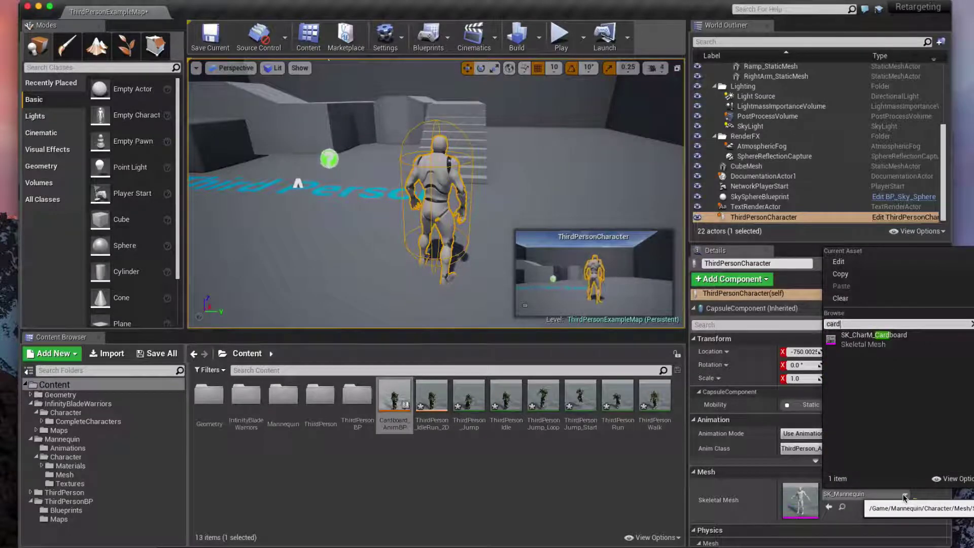
{"action": "key", "text": "Return"}
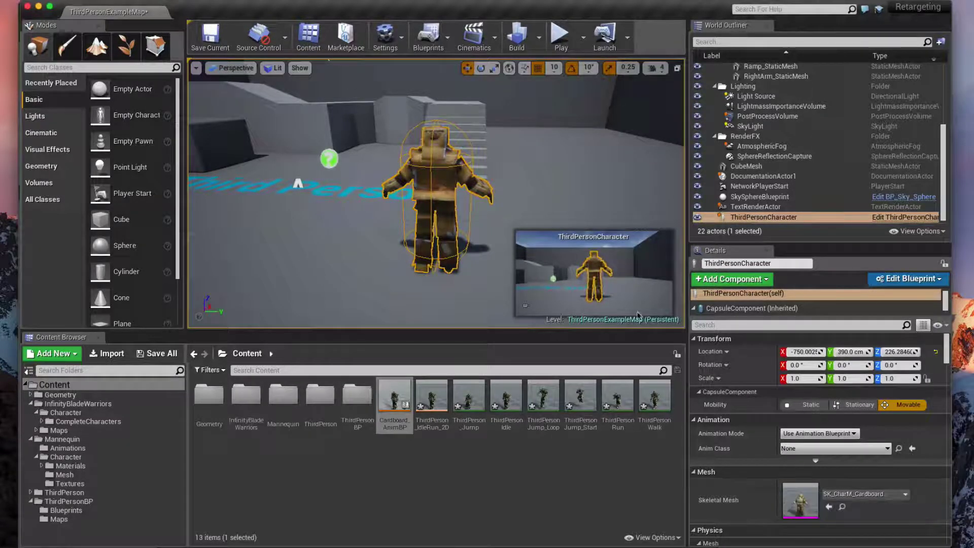
Play-test the level briefly, walking the character forward and back, then stop
{"action": "left_click", "coordinate": [559, 34]}
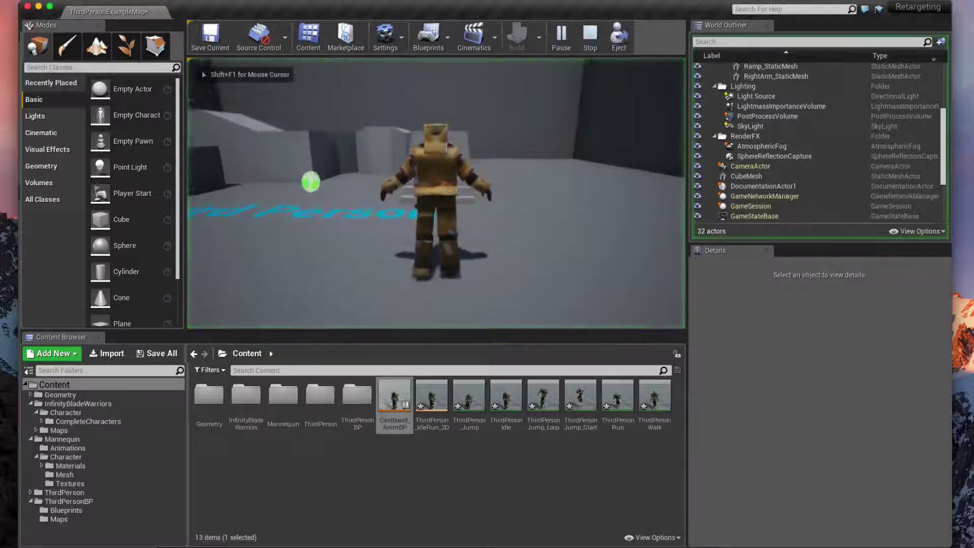
{"action": "key", "text": "w"}
{"action": "key", "text": "s"}
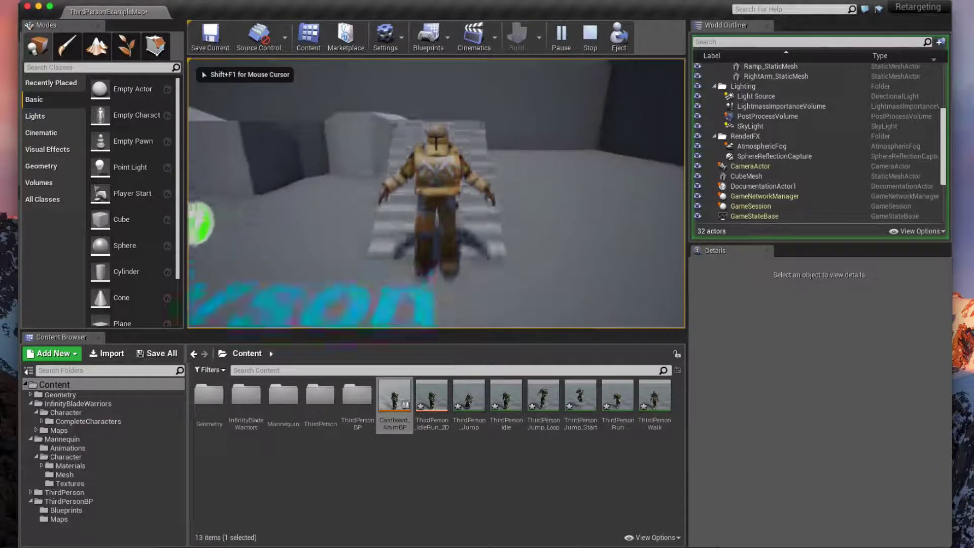
{"action": "key", "text": "Escape"}
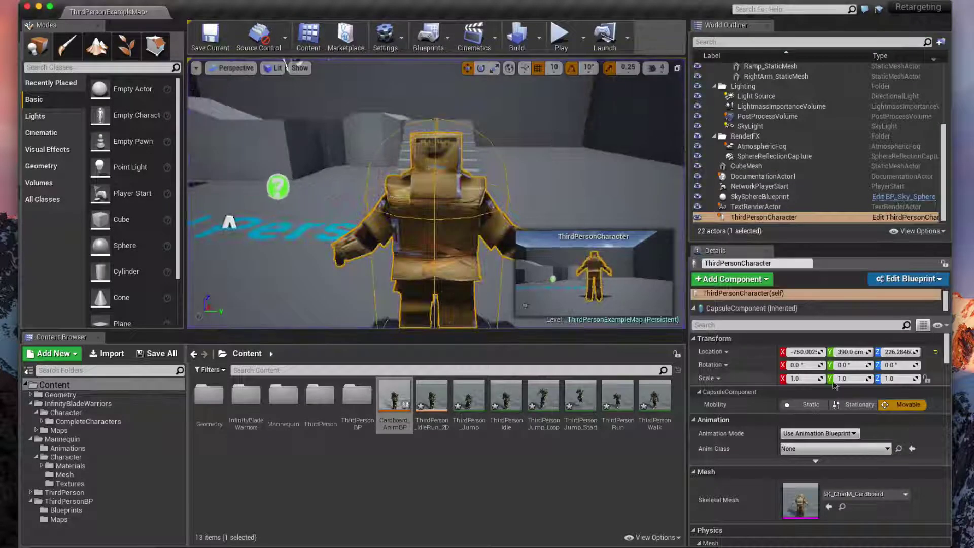
Set the placed character's Anim Class to Cardboard_AnimBP
{"action": "left_click", "coordinate": [823, 449]}
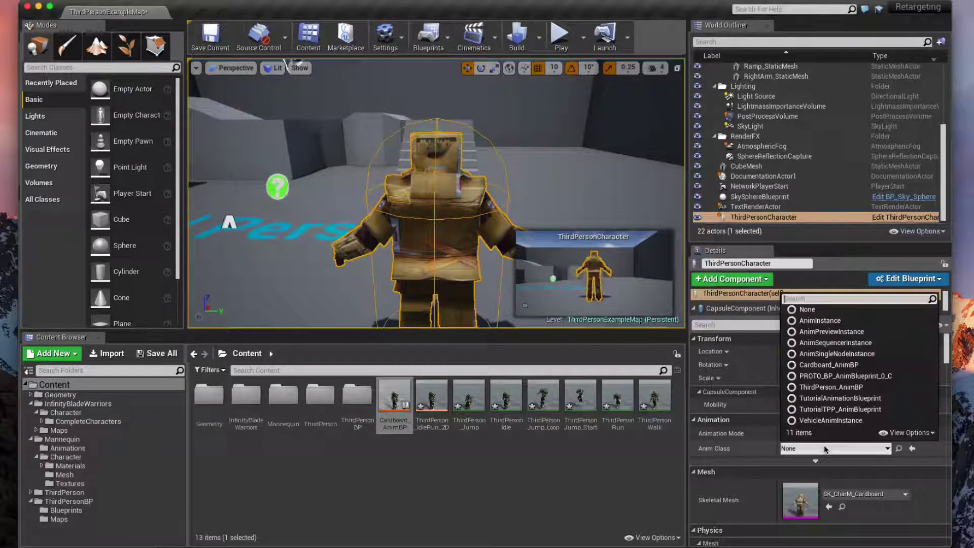
{"action": "type", "text": "card"}
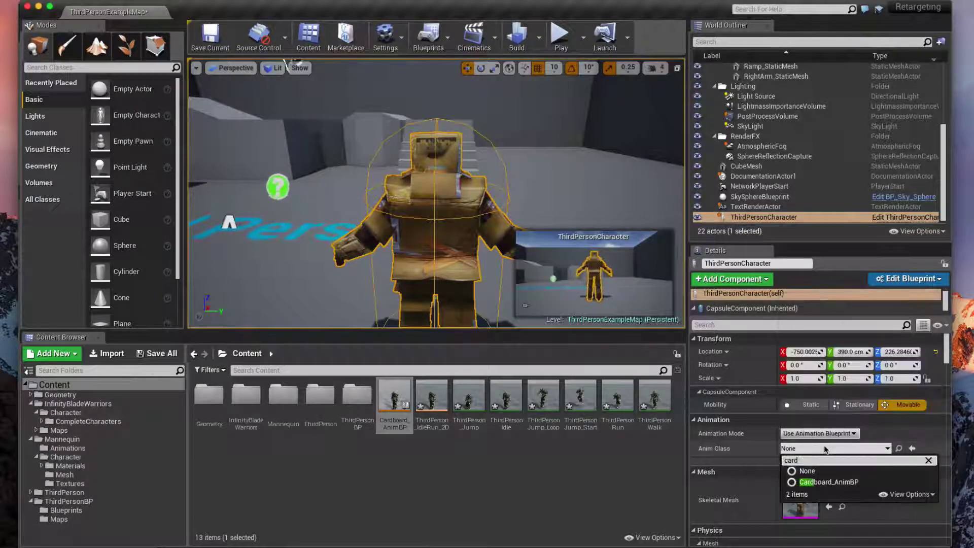
{"action": "left_click", "coordinate": [828, 482]}
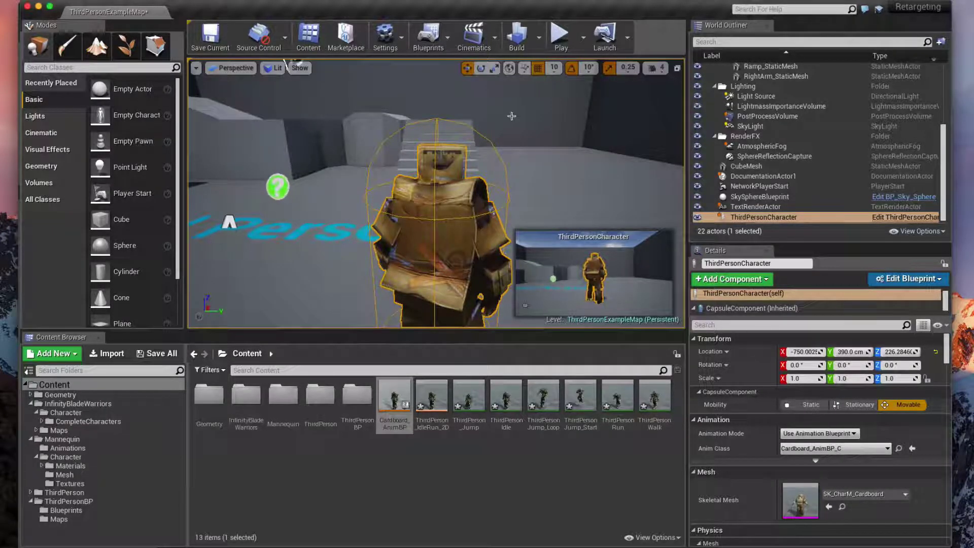
Play the level, running and jumping the cardboard warrior up the stairs and onto the grey boxes
{"action": "left_click", "coordinate": [558, 44]}
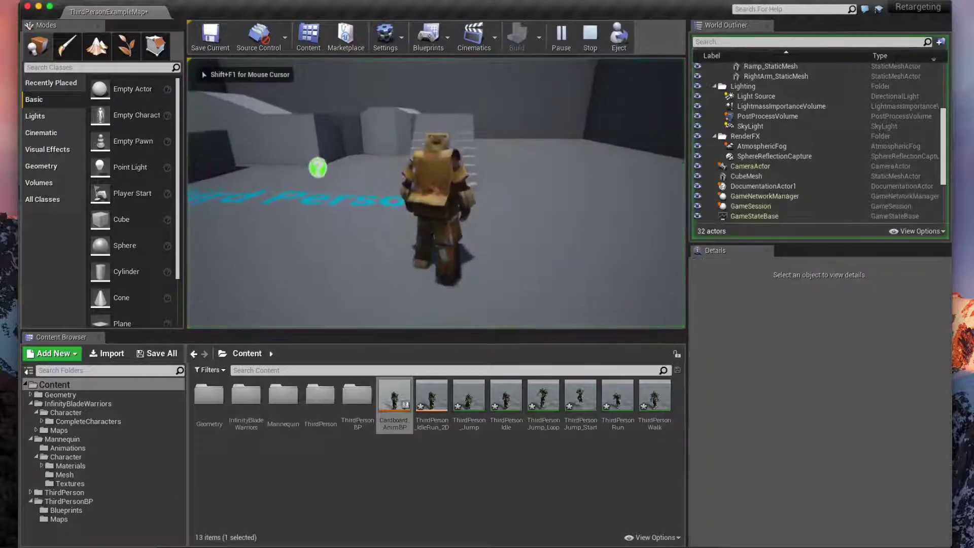
{"action": "key", "text": "w"}
{"action": "key", "text": "a"}
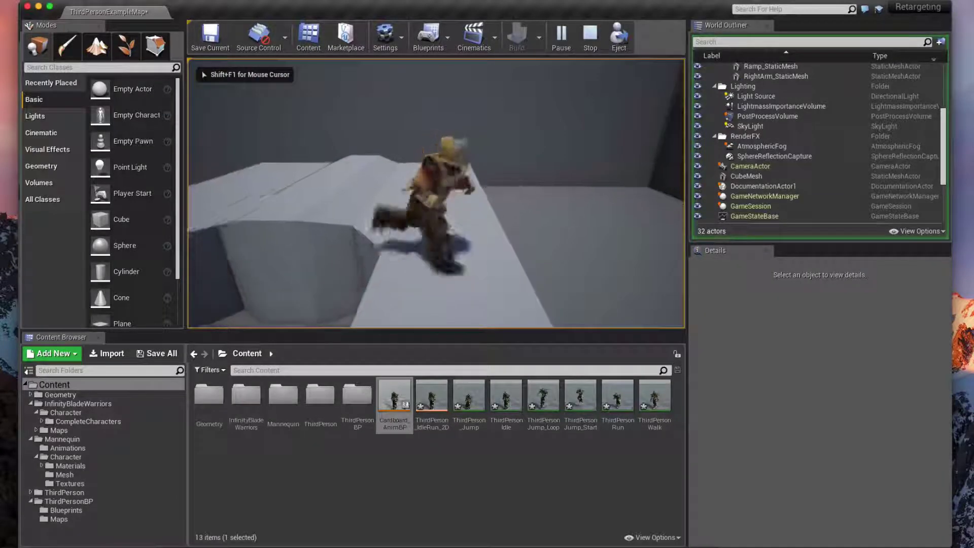
{"action": "key", "text": "s"}
{"action": "key", "text": "space"}
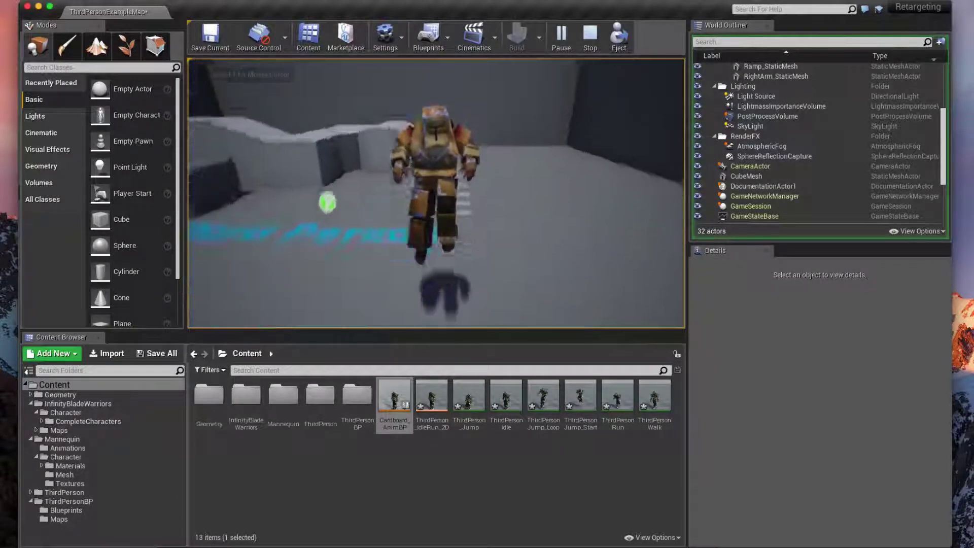
{"action": "key", "text": "a"}
{"action": "key", "text": "w"}
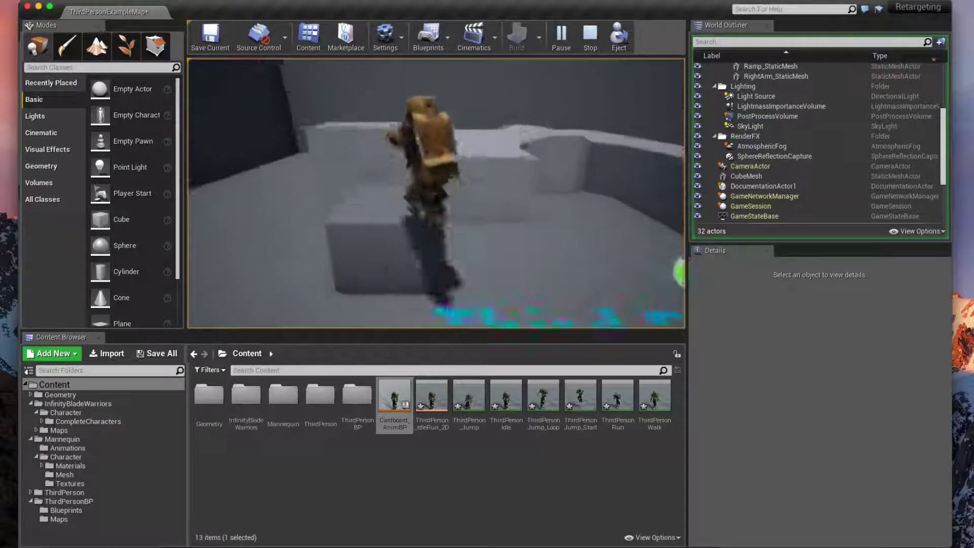
{"action": "key", "text": "space"}
{"action": "key", "text": "s"}
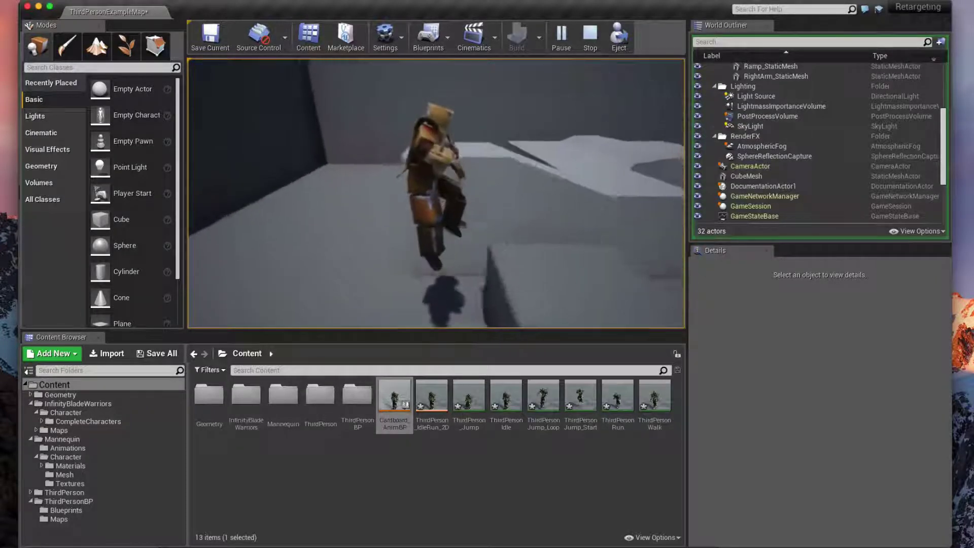
{"action": "key", "text": "a"}
{"action": "key", "text": "w"}
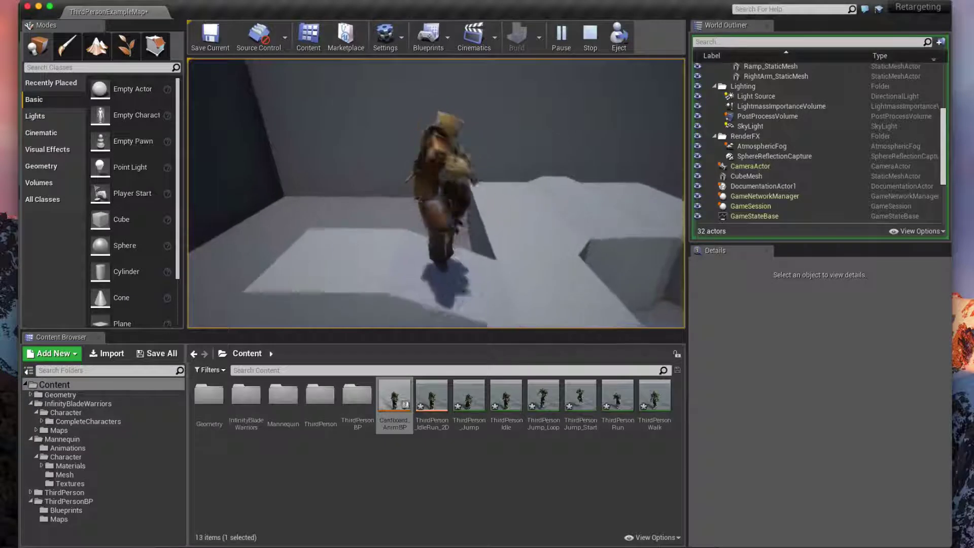